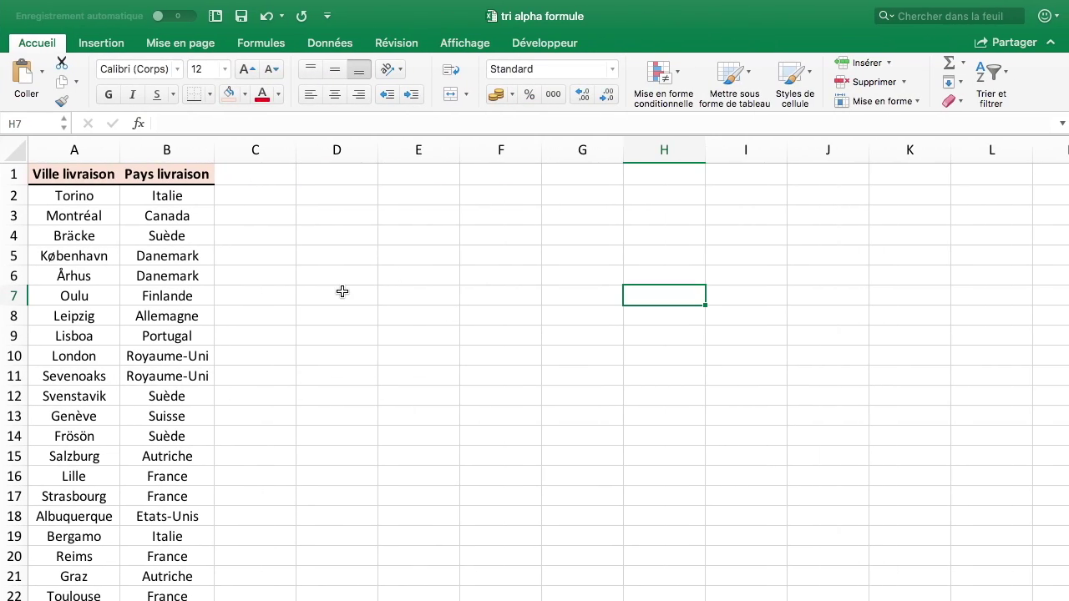
left_click(340, 291)
key("Left")
key("Left")
key("Right")
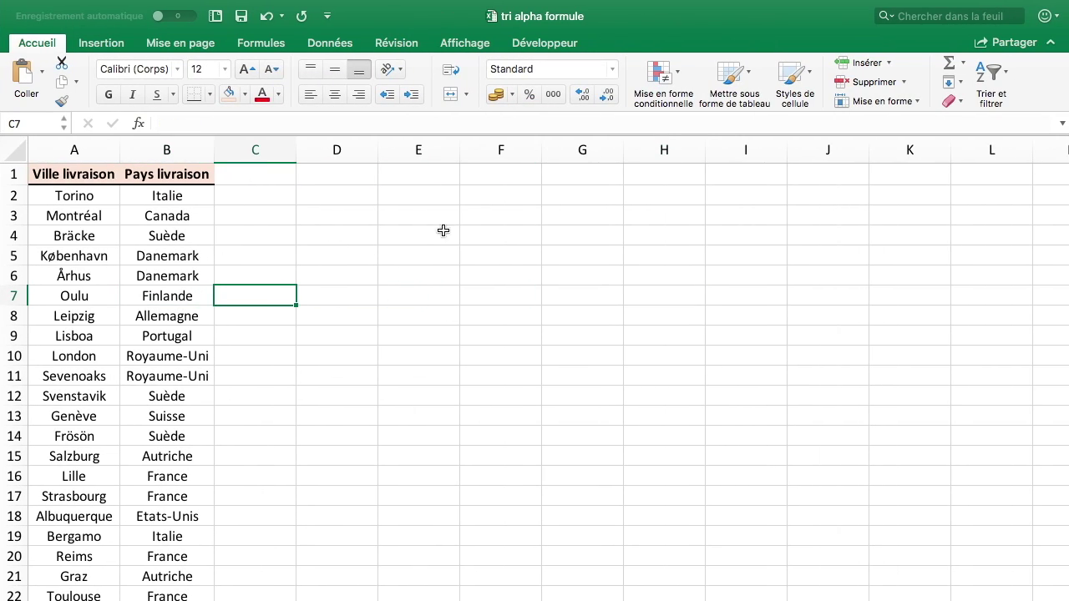
Step: View the sort options for the city and country columns and close them without sorting
left_click_drag(75, 150, 136, 149)
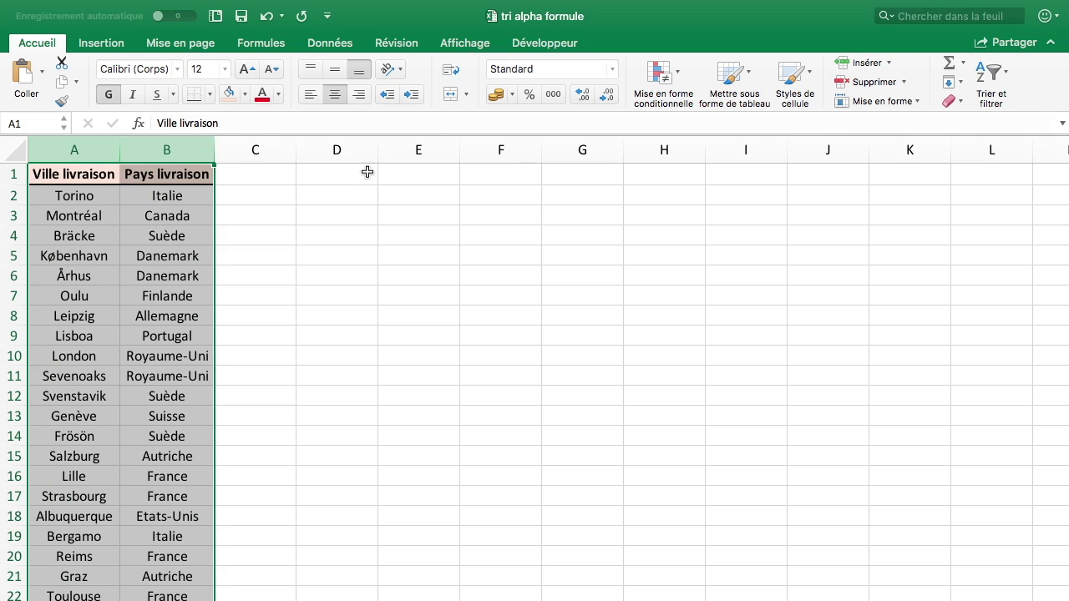
left_click(326, 46)
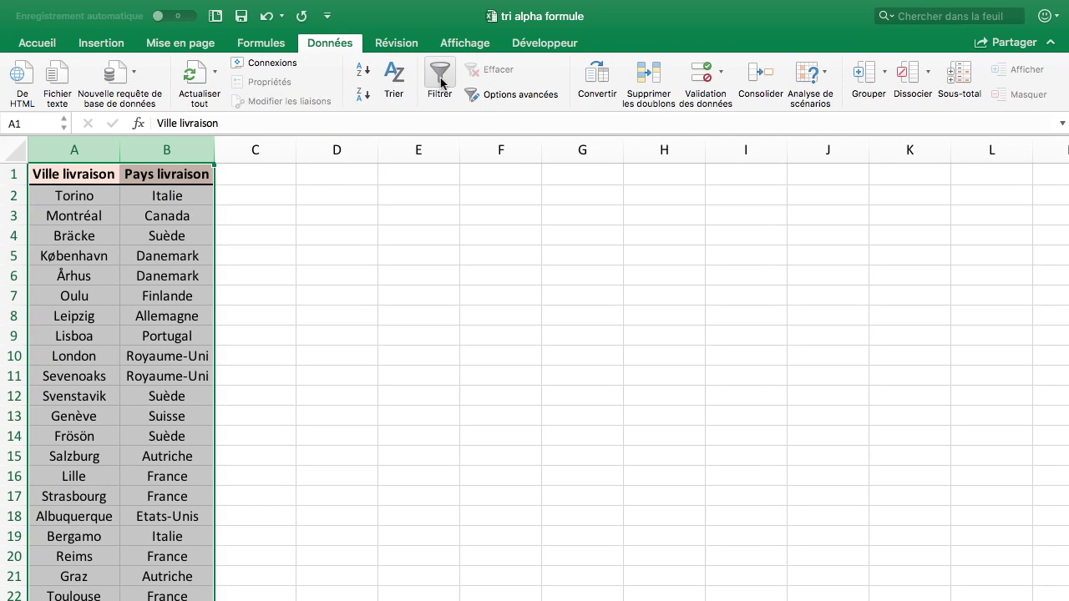
left_click(394, 76)
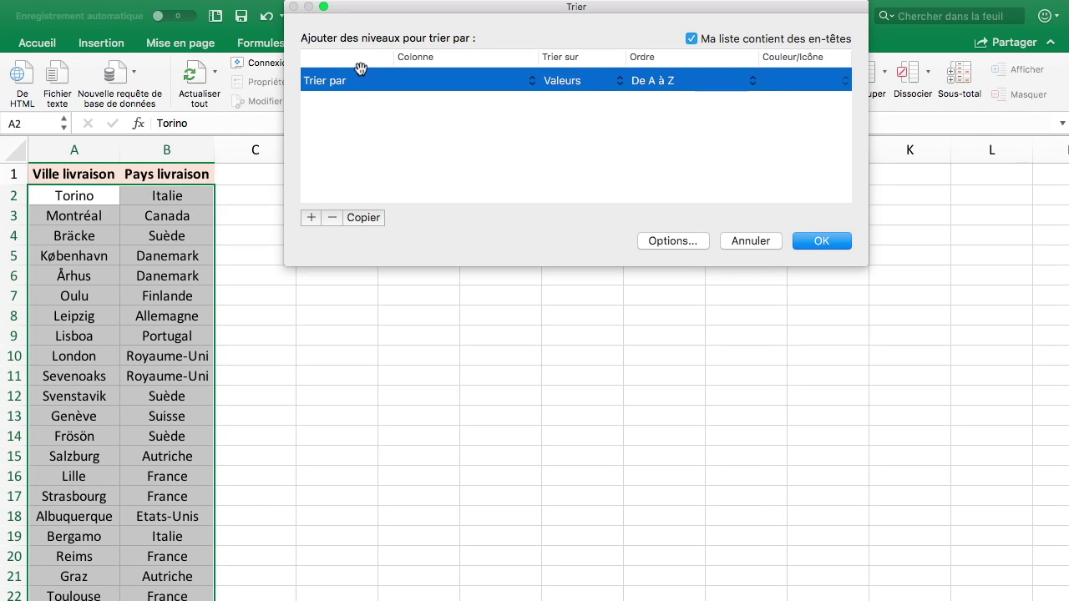
mouse_move(595, 4)
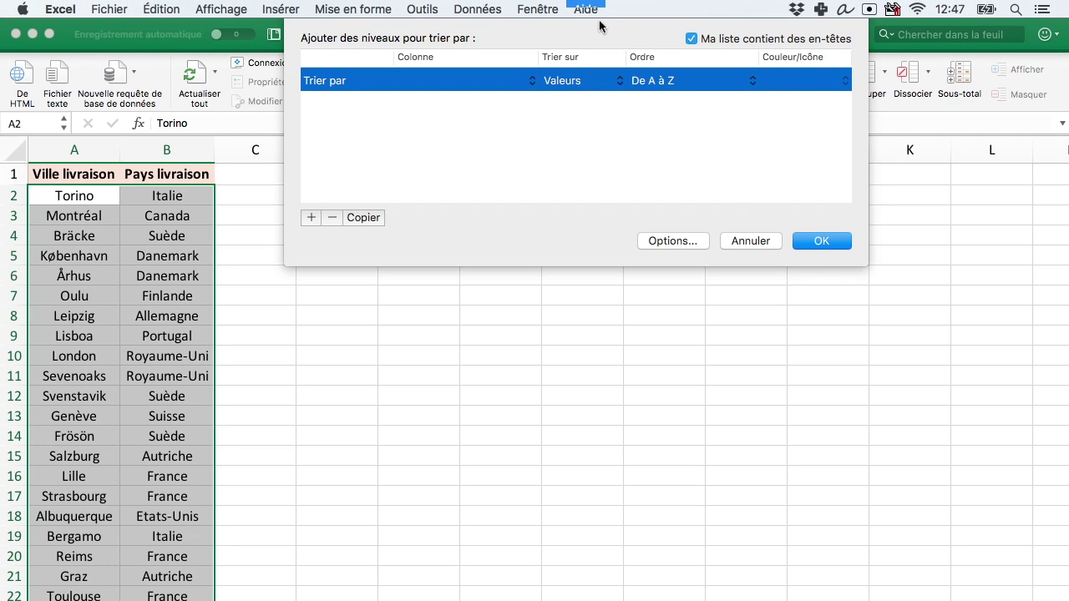
left_click(744, 246)
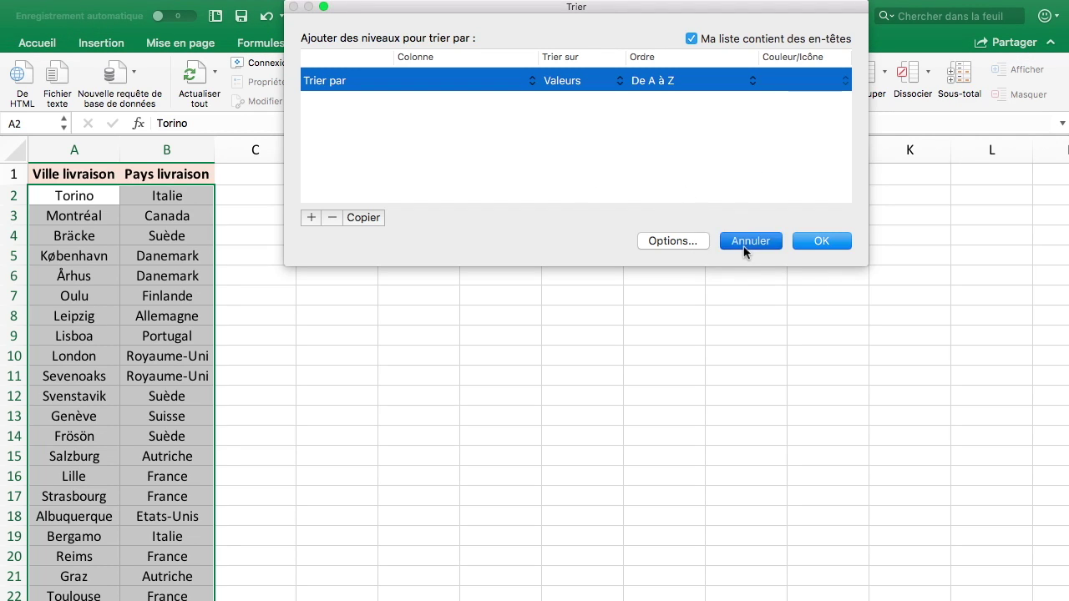
left_click(564, 299)
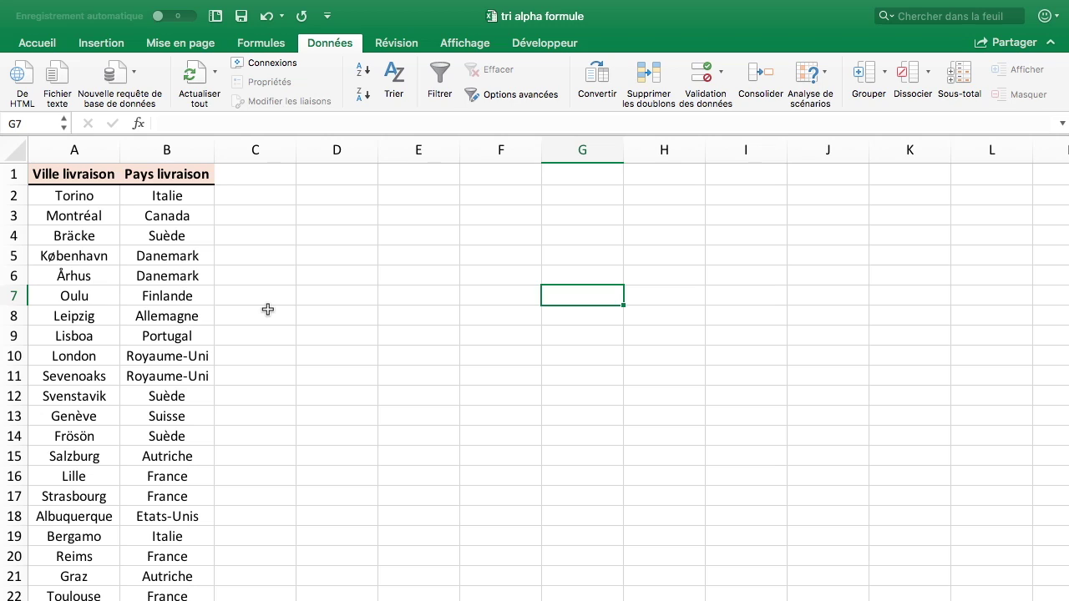
left_click_drag(115, 150, 171, 150)
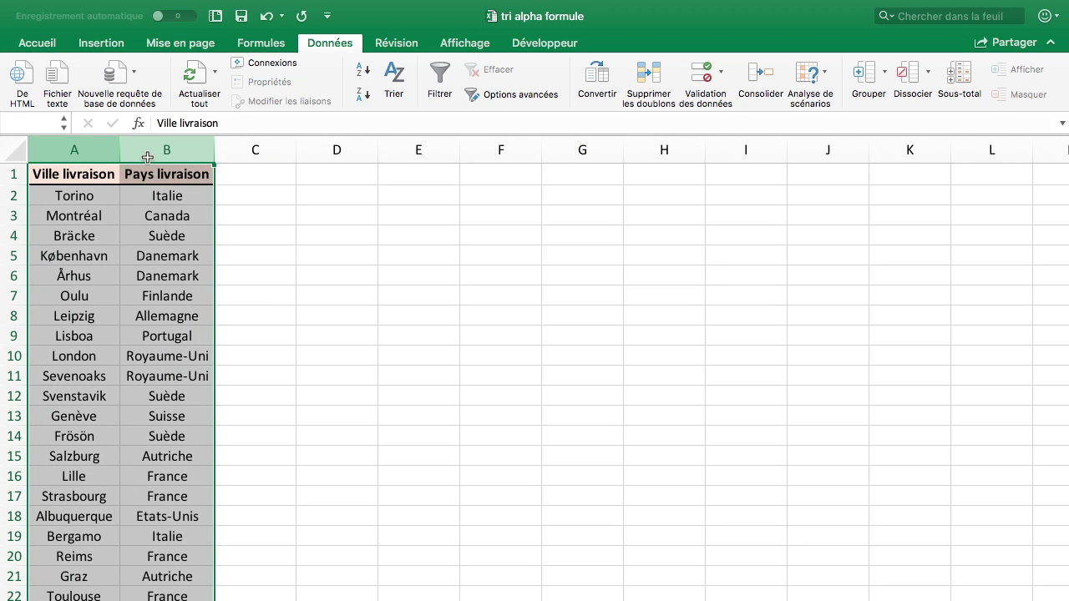
left_click(412, 339)
key("super+shift+Down")
left_click(432, 343)
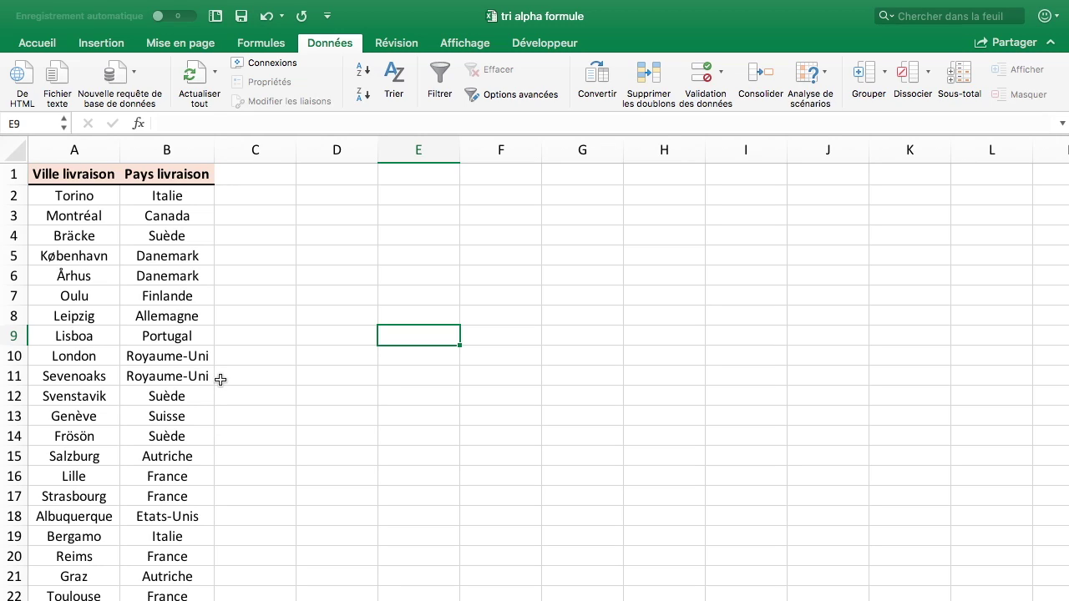
left_click(284, 184)
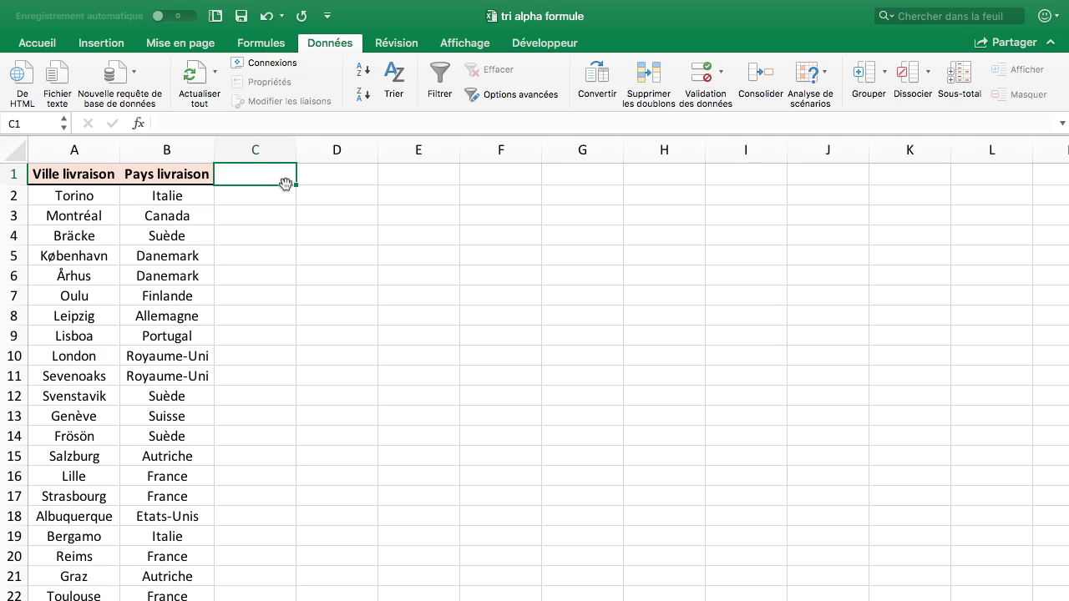
key("Down")
key("Down")
key("Down")
key("Up")
left_click(285, 184)
key("Down")
key("Left")
key("Left")
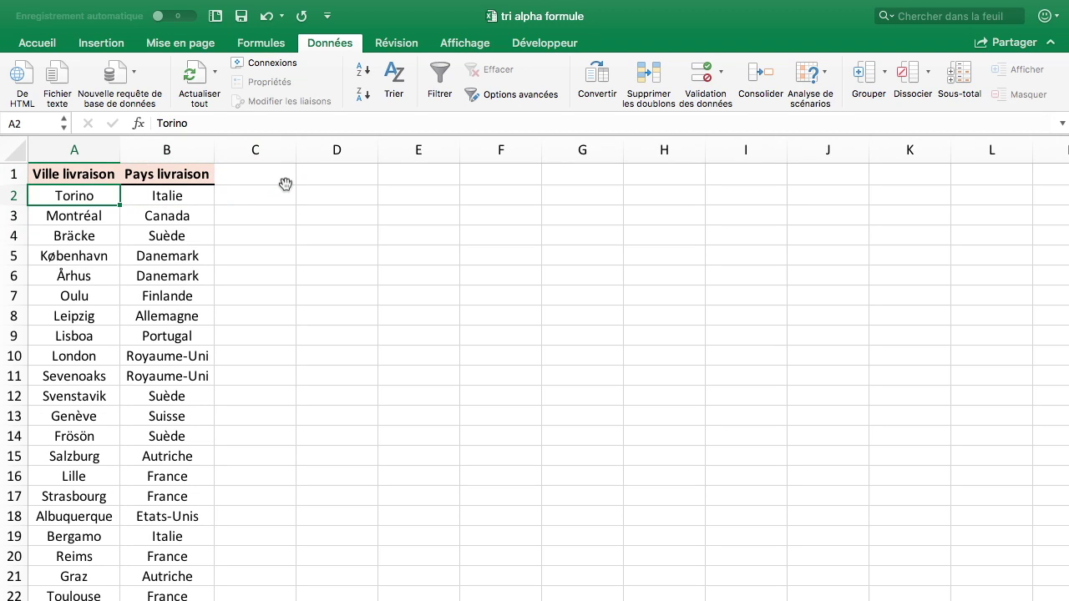
key("Down")
key("Down")
key("Down")
key("Down")
key("Down")
key("Down")
key("Down")
key("Right")
key("Right")
key("Up")
key("Up")
key("Right")
key("Right")
key("Up")
key("Up")
key("Left")
key("Left")
key("Up")
key("Right")
key("Right")
key("Up")
key("Up")
key("Left")
key("Left")
key("Left")
key("Left")
key("Down")
key("Up")
key("Down")
key("Up")
key("Right")
key("Right")
key("Right")
key("Right")
key("Home")
key("Right")
key("Left")
key("Down")
Step: Compare the first two city names with the formula =A2>A3 in cell E3, and clear the cell again
key("Right")
key("Right")
key("Right")
key("Right")
type("=")
key("Left")
key("Left")
key("Left")
key("Left")
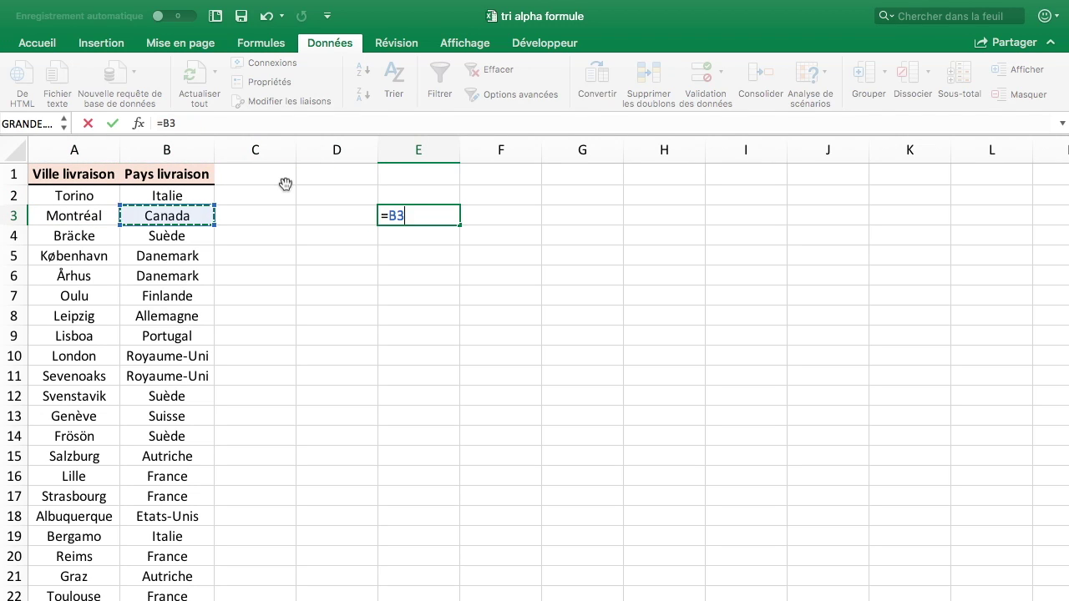
key("Up")
type(">")
key("Left")
key("Left")
key("Left")
key("Left")
key("Return")
key("Up")
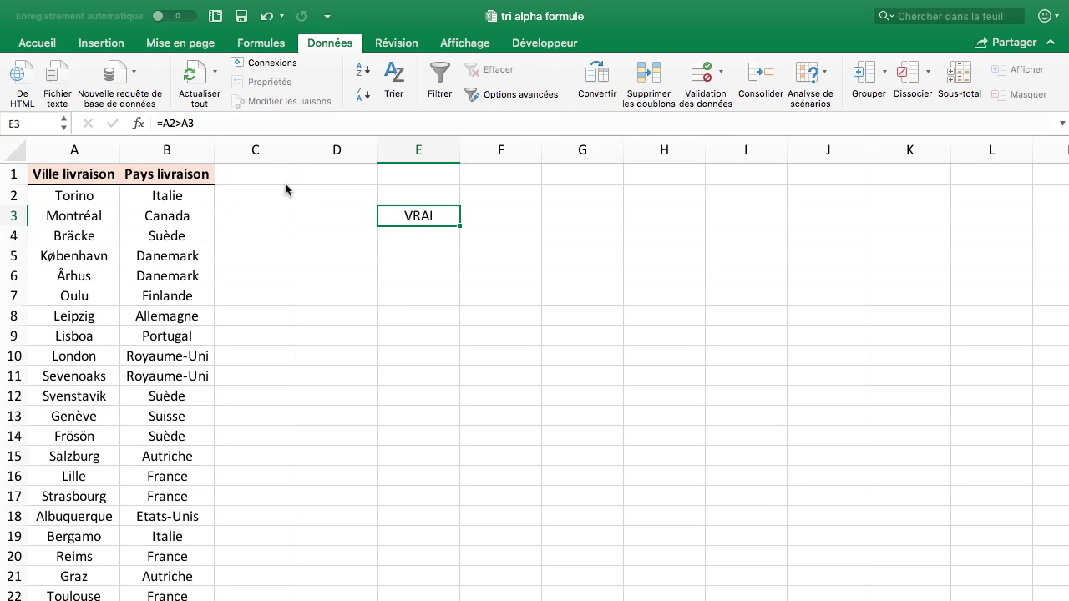
key("Delete")
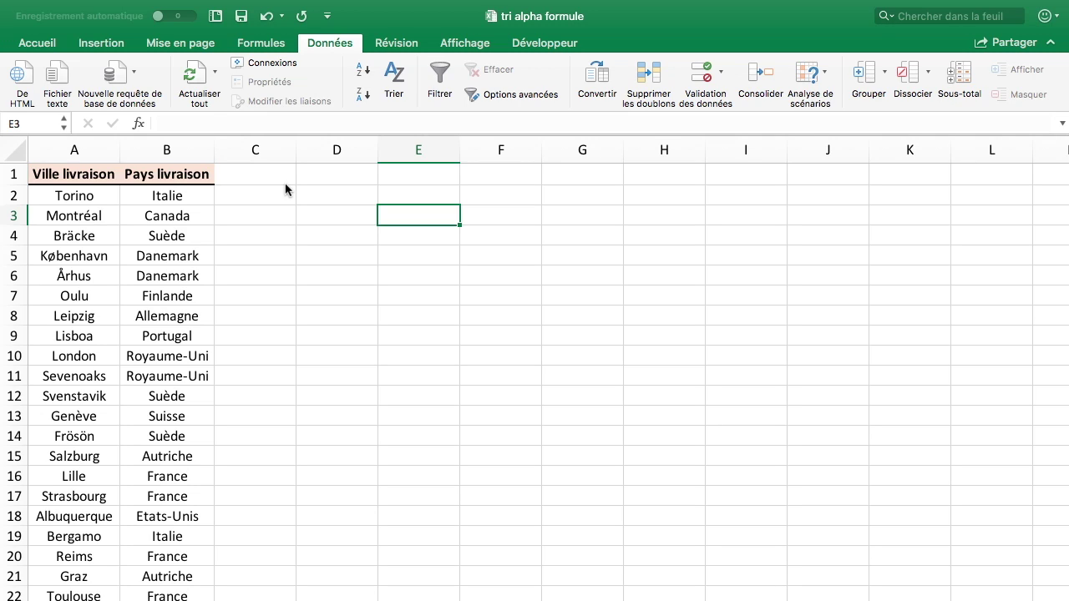
key("Down")
key("Down")
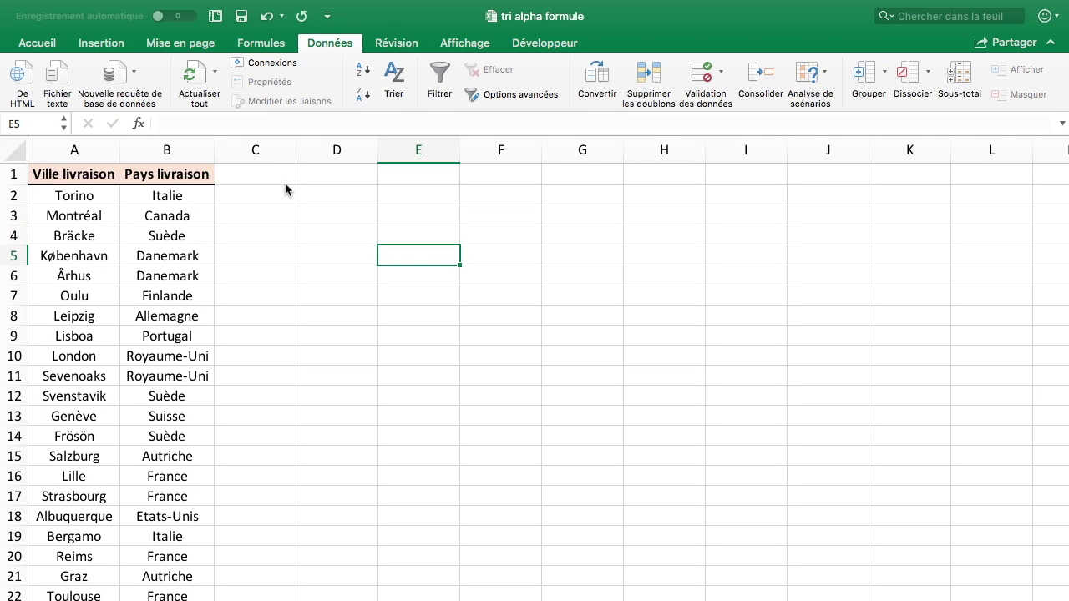
type("=")
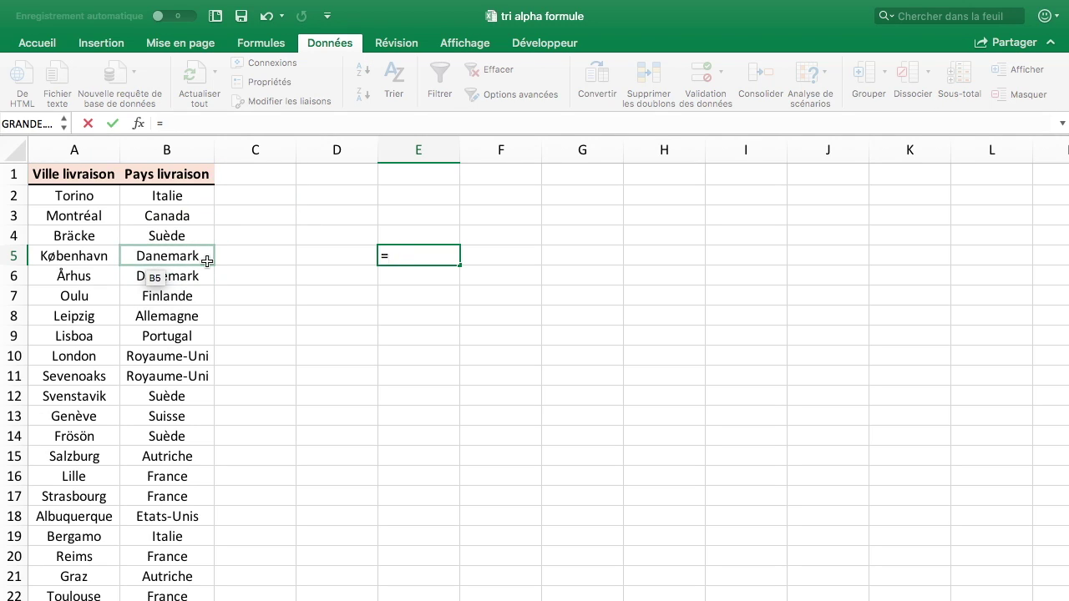
type("grande")
key("Tab")
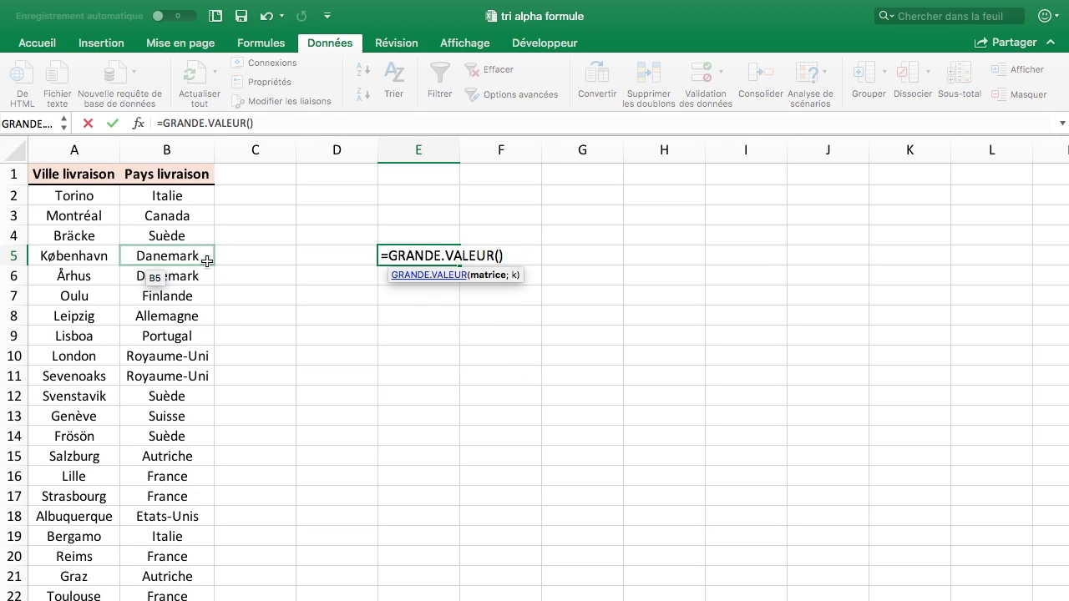
key("Escape")
Step: Try the formula =PETITE.VALEUR(A2:A6;2) on the city names in cell E5, and clear the cell again
type("=pet")
key("Tab")
key("Left")
key("Left")
key("Left")
key("Left")
key("Up")
key("Up")
key("Up")
key("shift+Down")
key("shift+Down")
key("shift+Down")
key("shift+Down")
type(";")
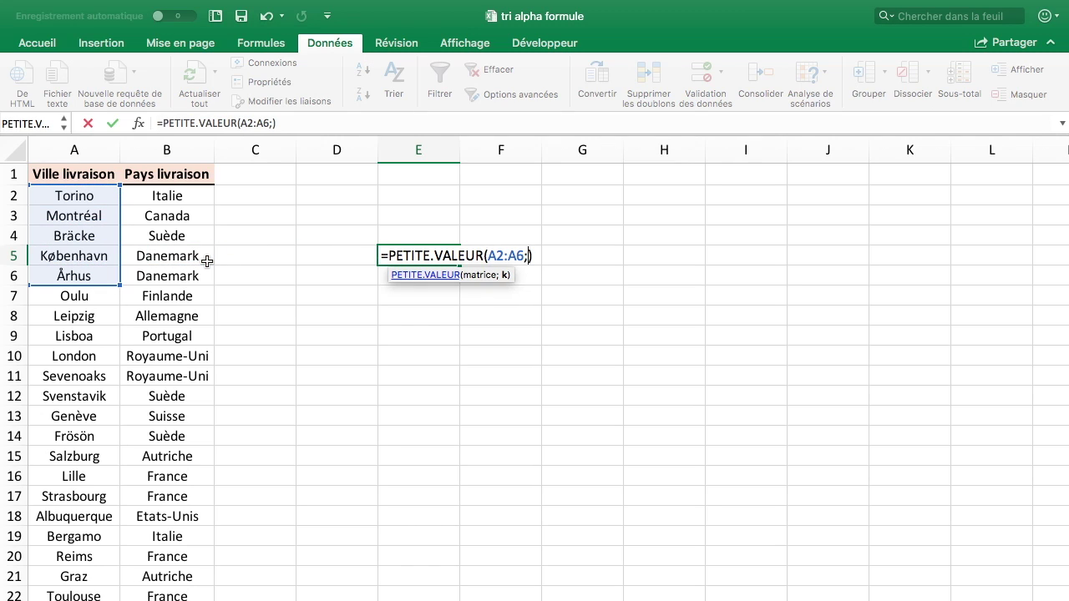
type("2")
key("Return")
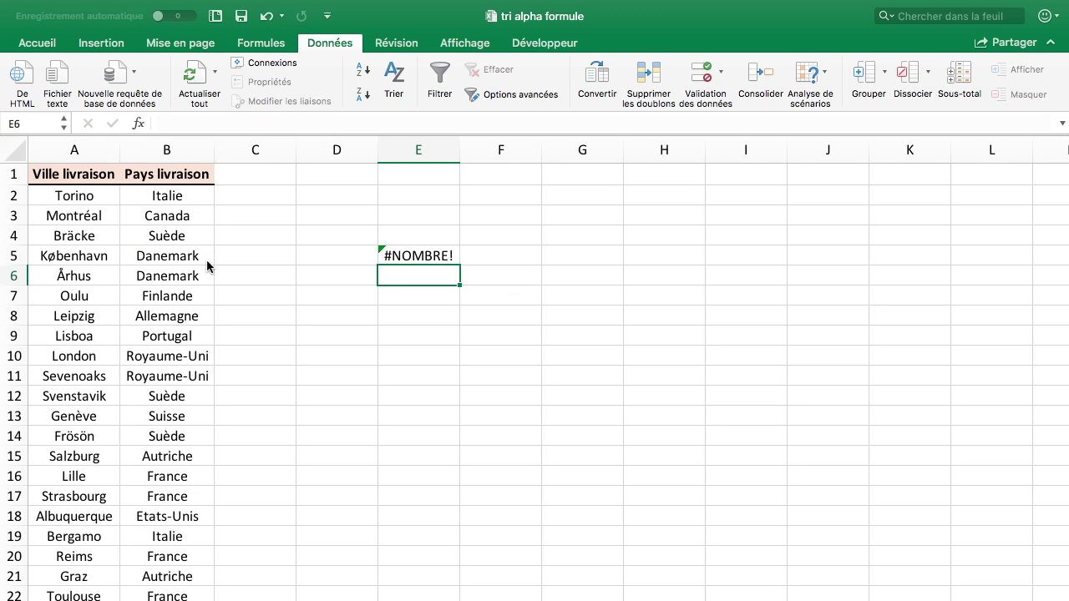
key("Up")
key("Delete")
key("Down")
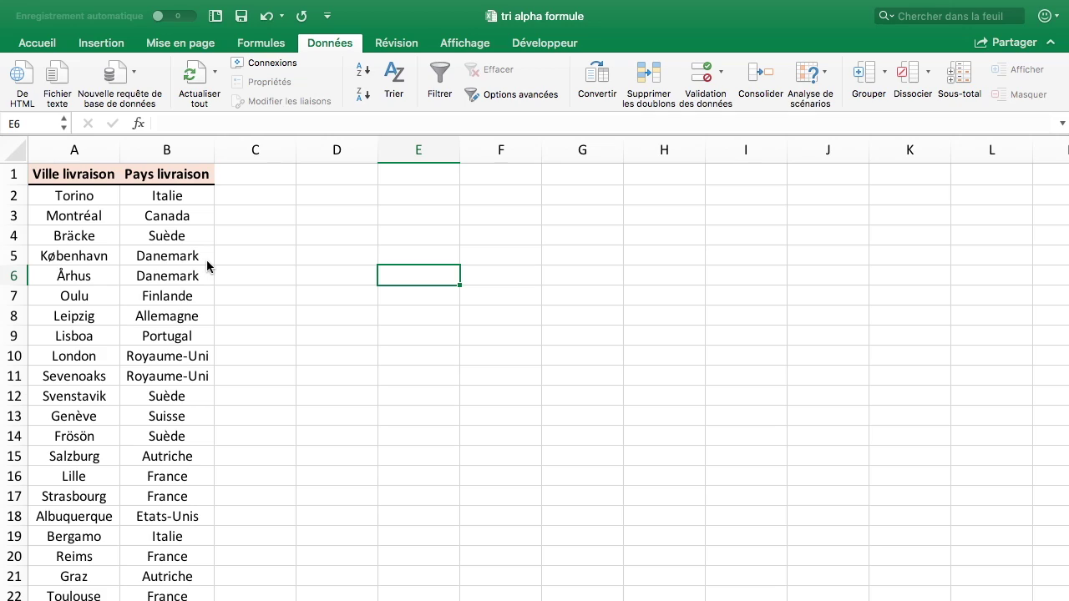
key("Left")
key("Left")
key("Up")
key("Up")
key("Up")
key("Up")
key("Left")
key("Left")
key("Down")
key("Down")
key("Up")
key("Up")
key("Down")
key("Down")
key("Down")
key("Up")
key("Up")
key("Up")
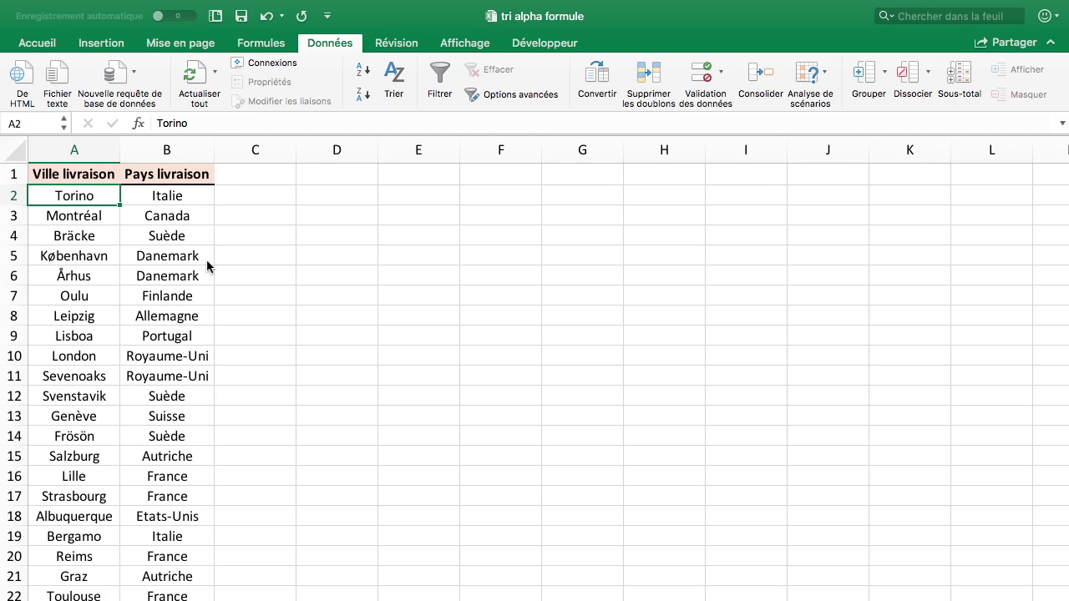
key("Down")
key("Up")
key("Down")
key("Up")
key("Right")
key("Right")
key("Left")
key("Right")
key("Right")
key("Left")
key("Left")
key("Left")
key("Right")
key("Right")
type("=nb.")
key("Escape")
key("Right")
key("Right")
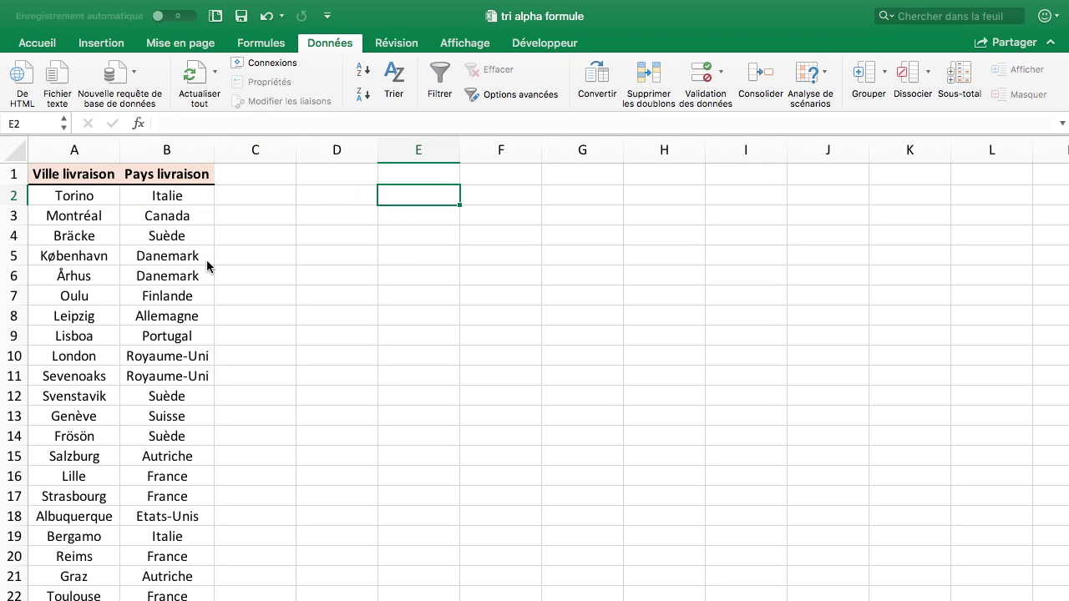
Step: Select the complete city list from A2 downward to check the range it covers
left_click(97, 197)
key("ctrl+shift+Down")
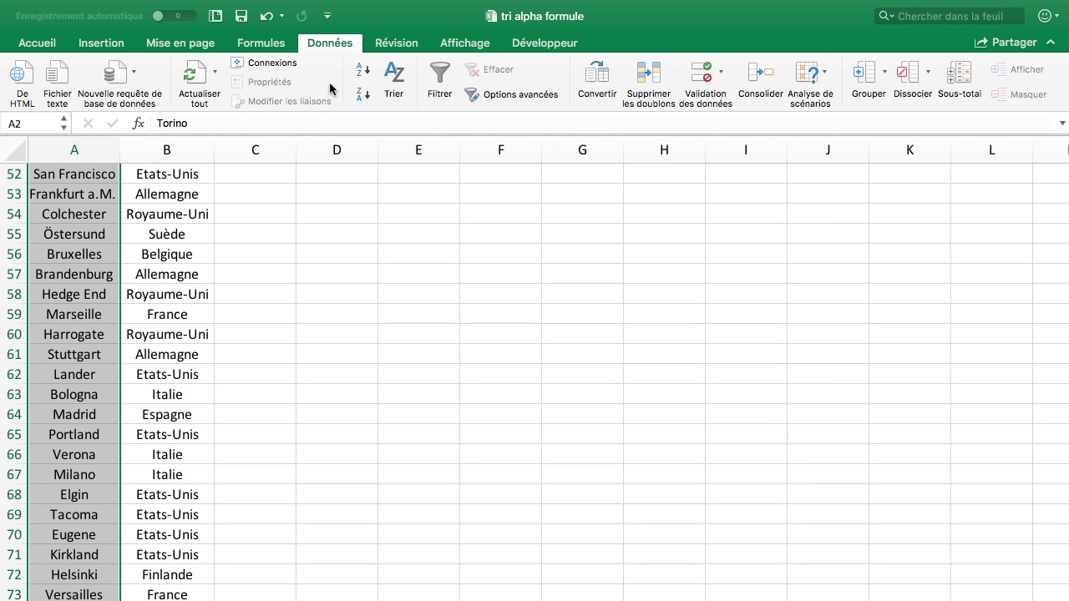
scroll(351, 193, "up", 17)
Step: Enter =NB.SI(Villes;"<="&A2) in C2 to compute the city's alphabetical rank and fill it down the whole list
left_click(350, 194)
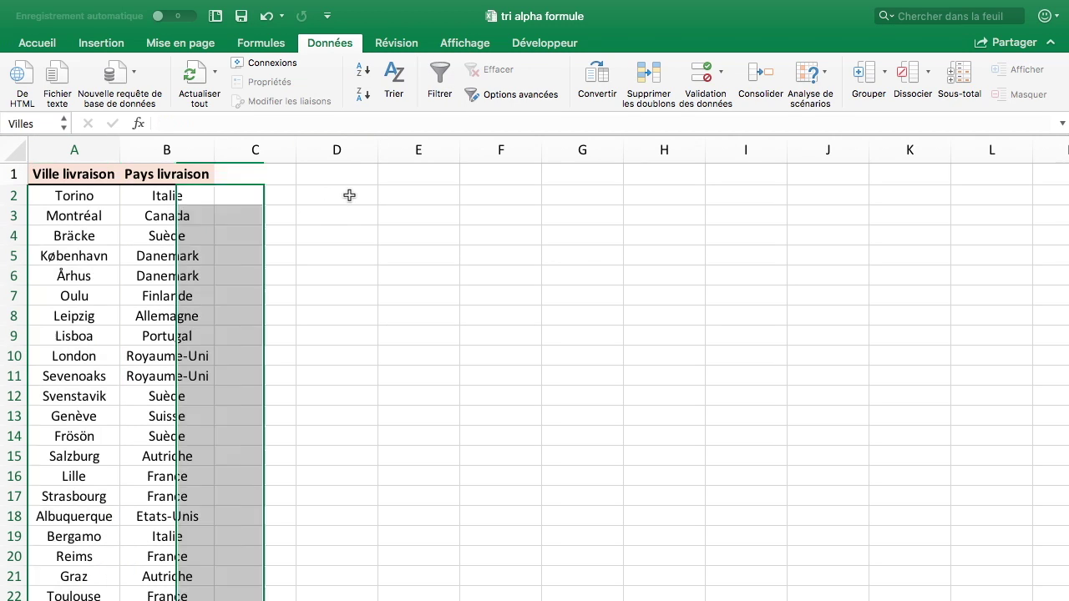
key("Left")
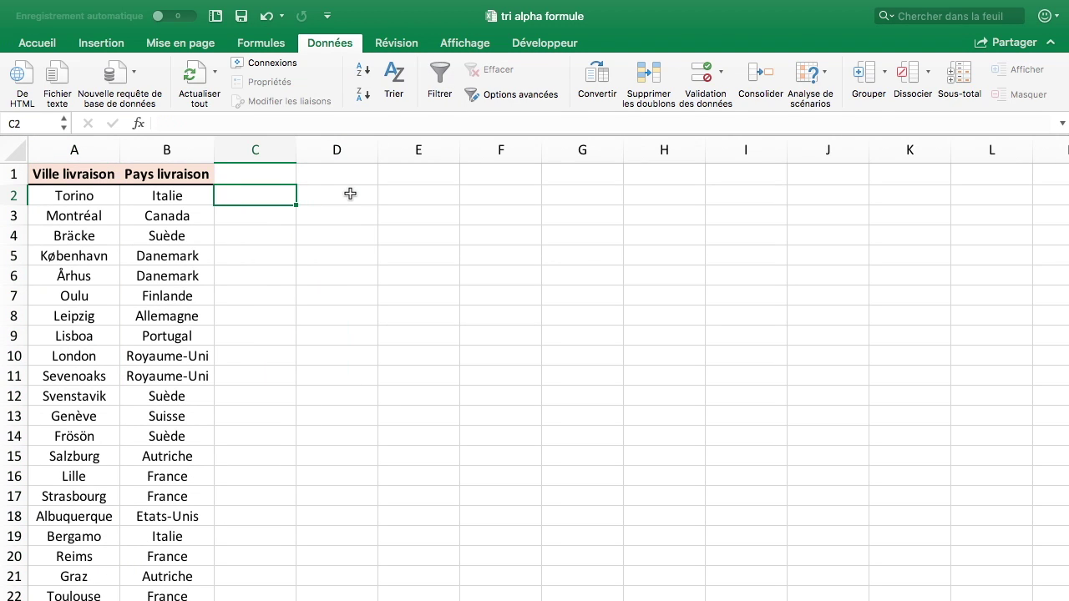
type("=nb.si(")
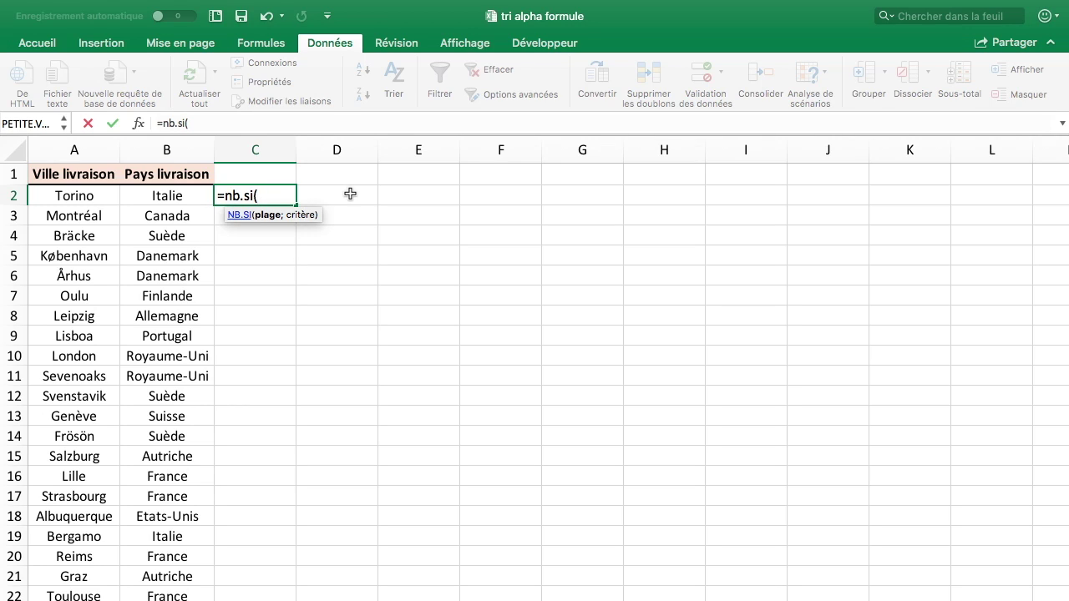
key("Left")
key("Left")
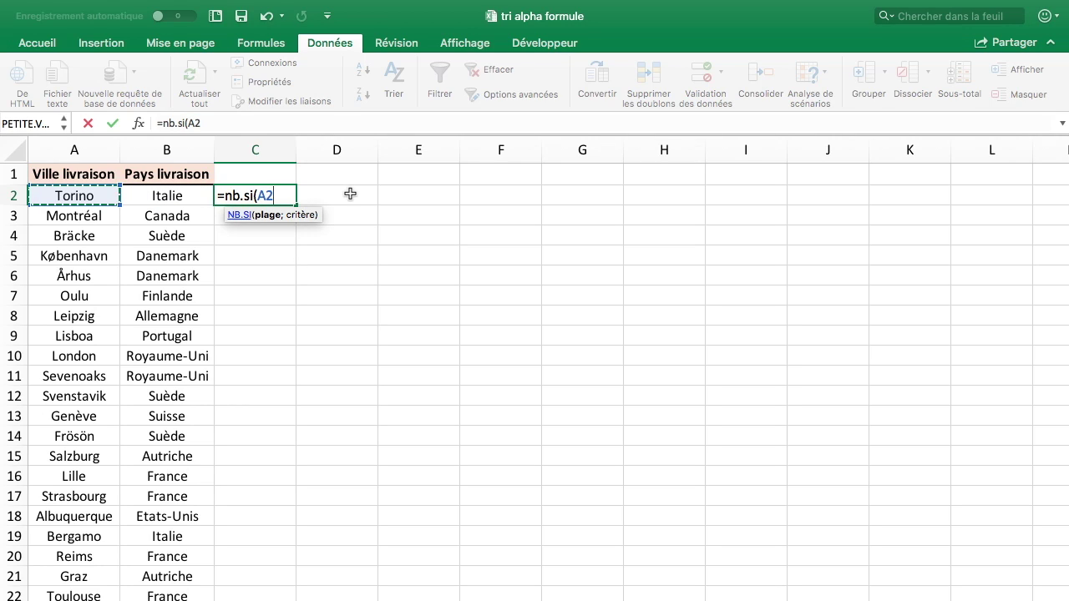
key("BackSpace")
key("BackSpace")
type("Ville")
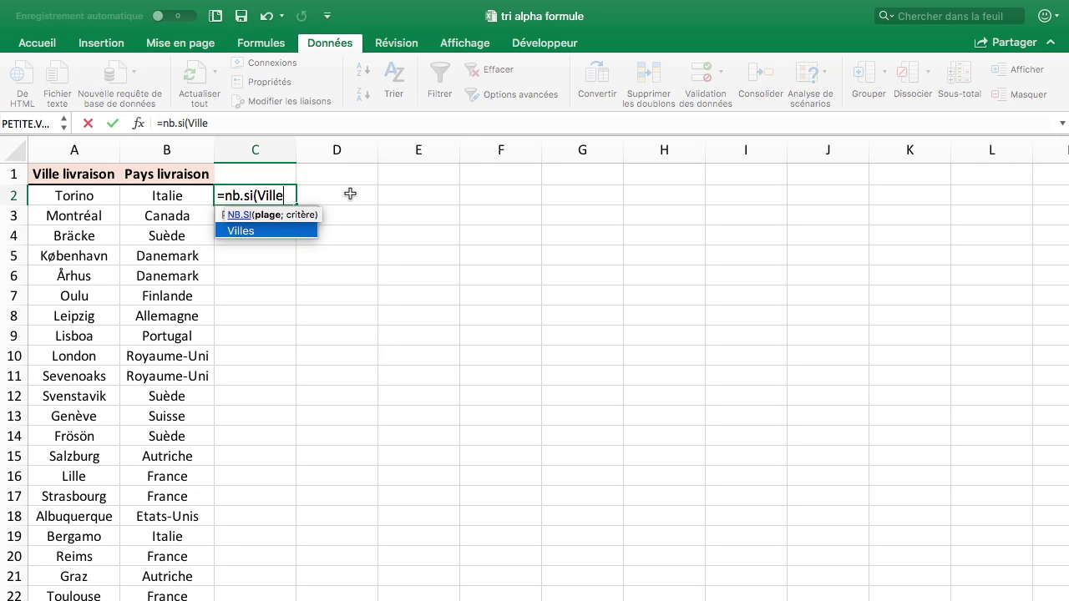
type("s;")
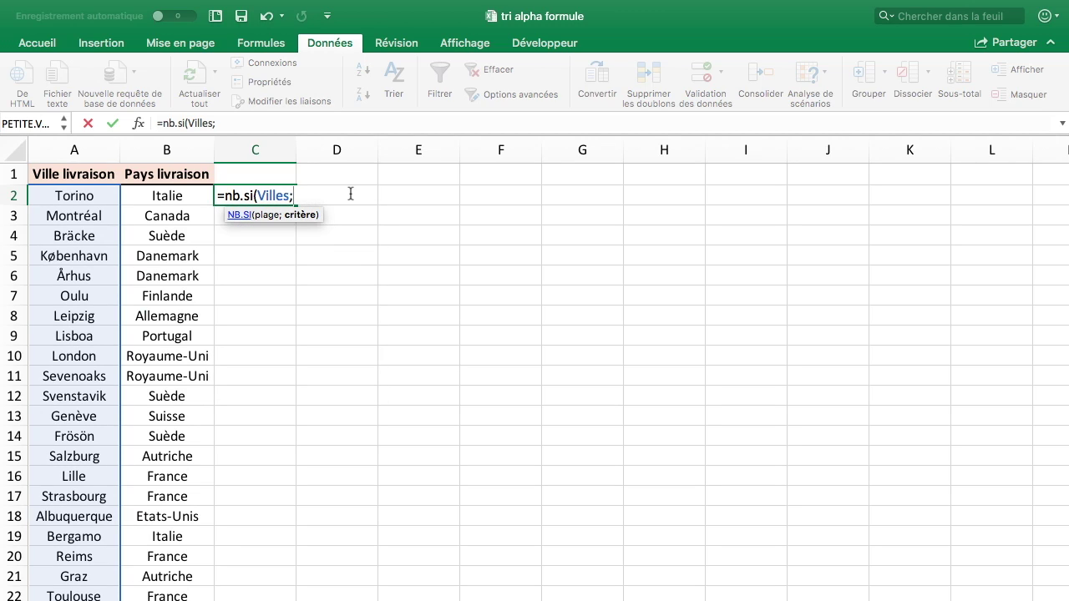
type("\"<=\"&")
key("Left")
key("Left")
key("ctrl+Return")
double_click(296, 206)
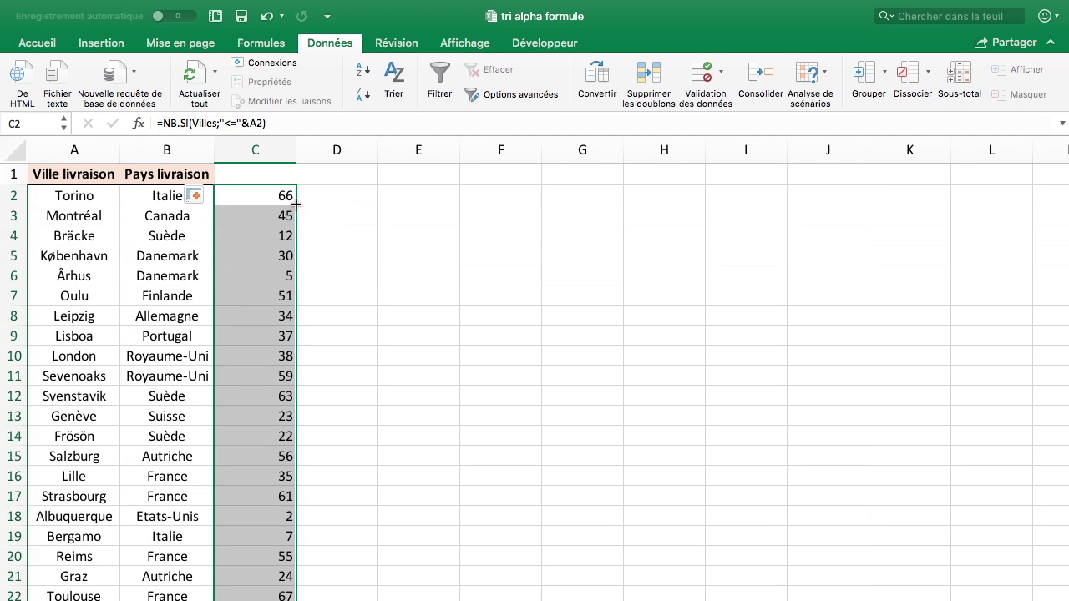
Step: Test the rank formulas by replacing the city in A2 with AAAAAA, and undo the replacement
left_click(90, 196)
type("AAAAAA")
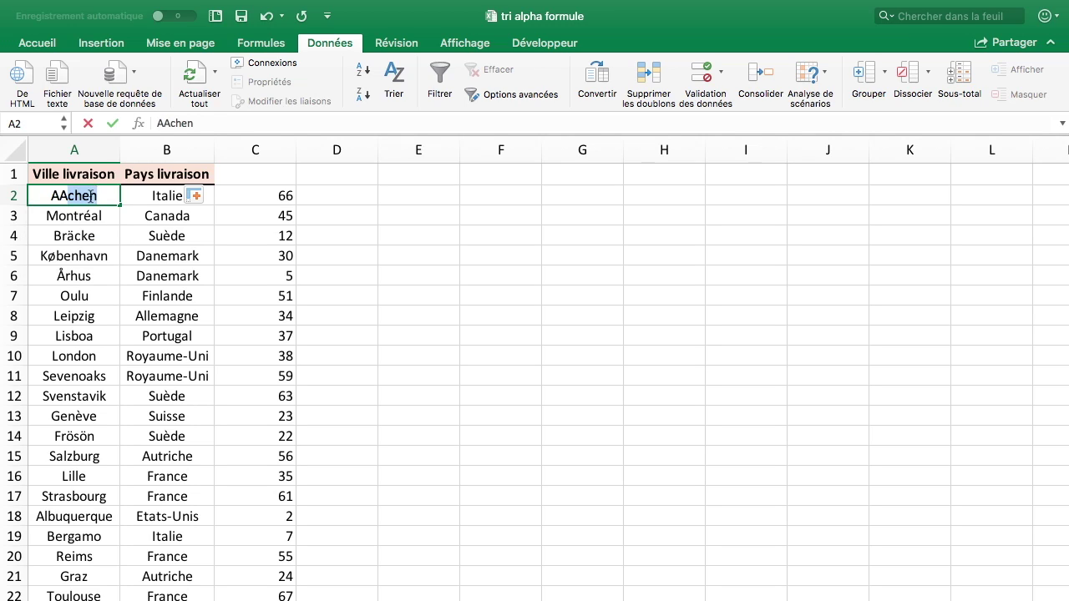
key("ctrl+Return")
key("Down")
key("Up")
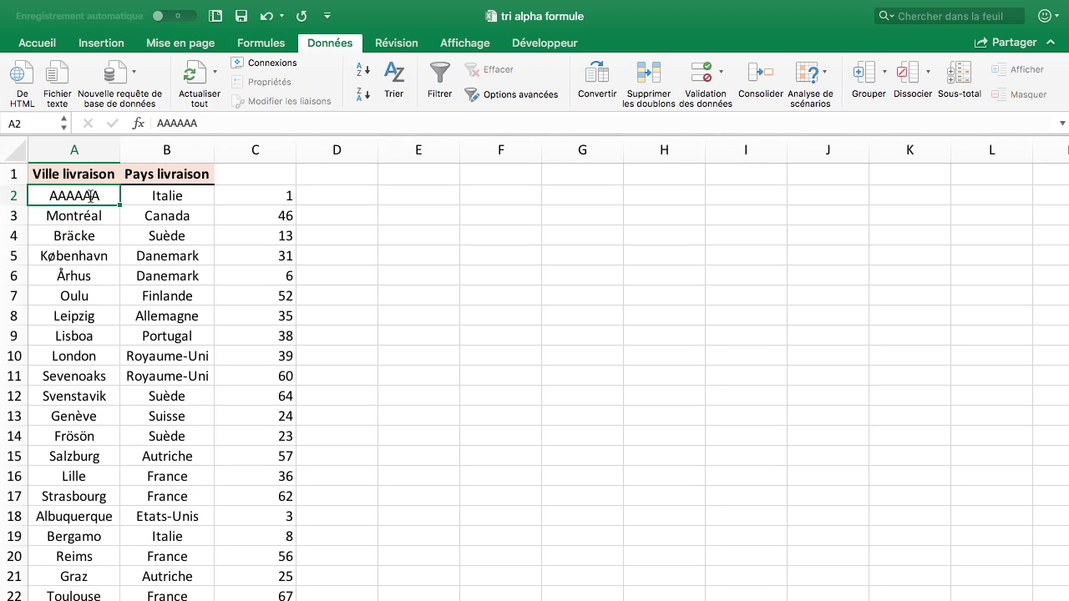
key("Right")
key("Right")
key("Down")
key("Down")
key("Down")
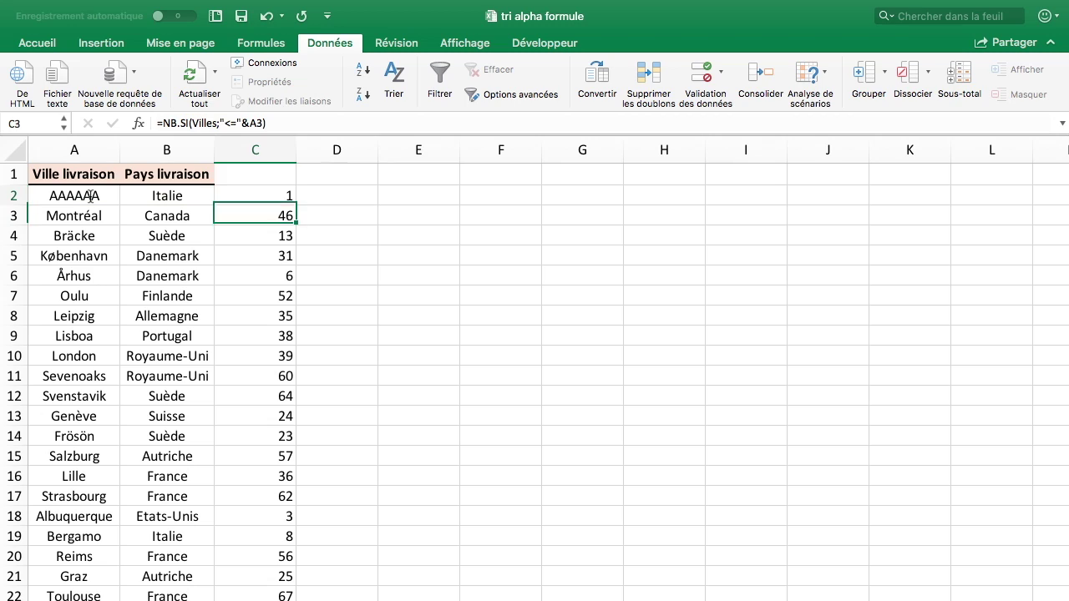
key("ctrl+z")
key("Right")
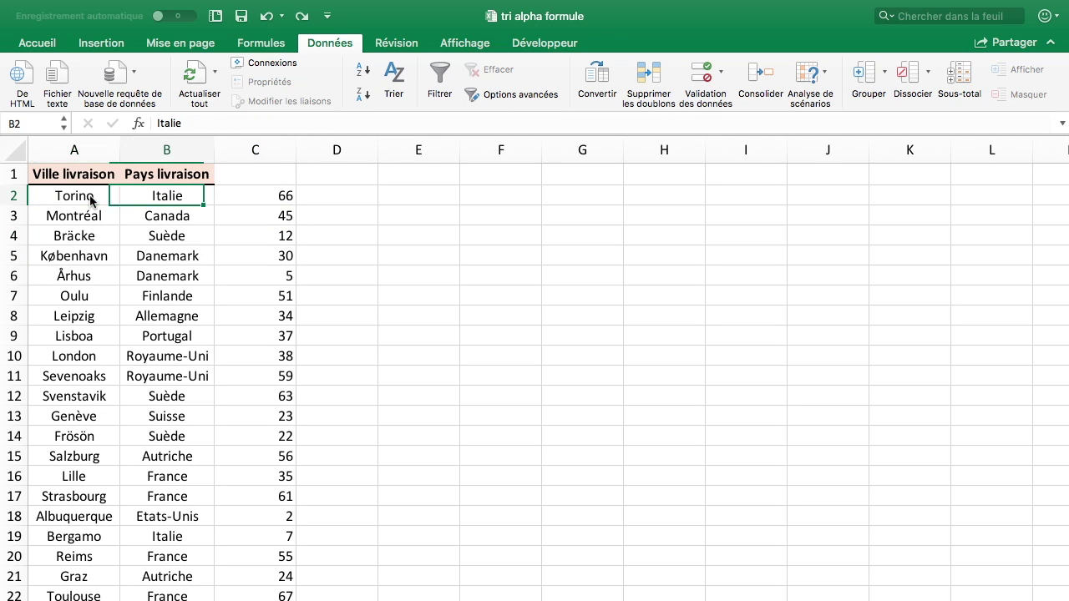
Step: Examine the ranks in column C down to the last city in row 74, and return to the list's beginning
key("Right")
key("Down")
key("Down")
key("Down")
key("Down")
key("ctrl+Down")
key("Up")
key("Up")
key("Up")
key("Up")
key("Up")
key("Up")
key("Up")
key("Up")
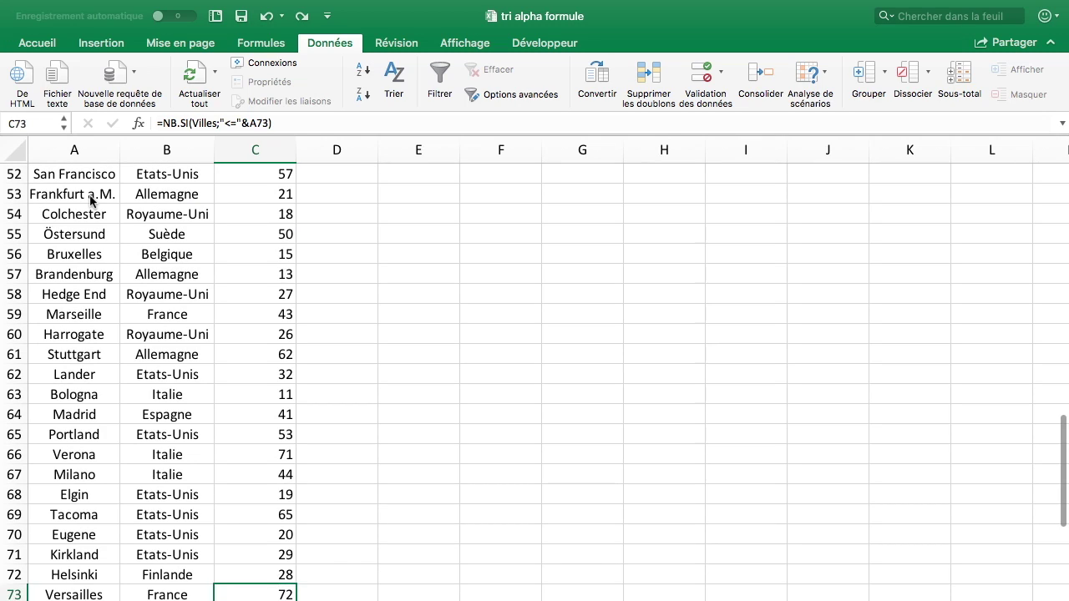
key("Down")
key("Down")
key("Down")
key("Down")
key("Down")
key("Down")
key("Down")
key("Down")
key("Down")
key("Down")
key("Down")
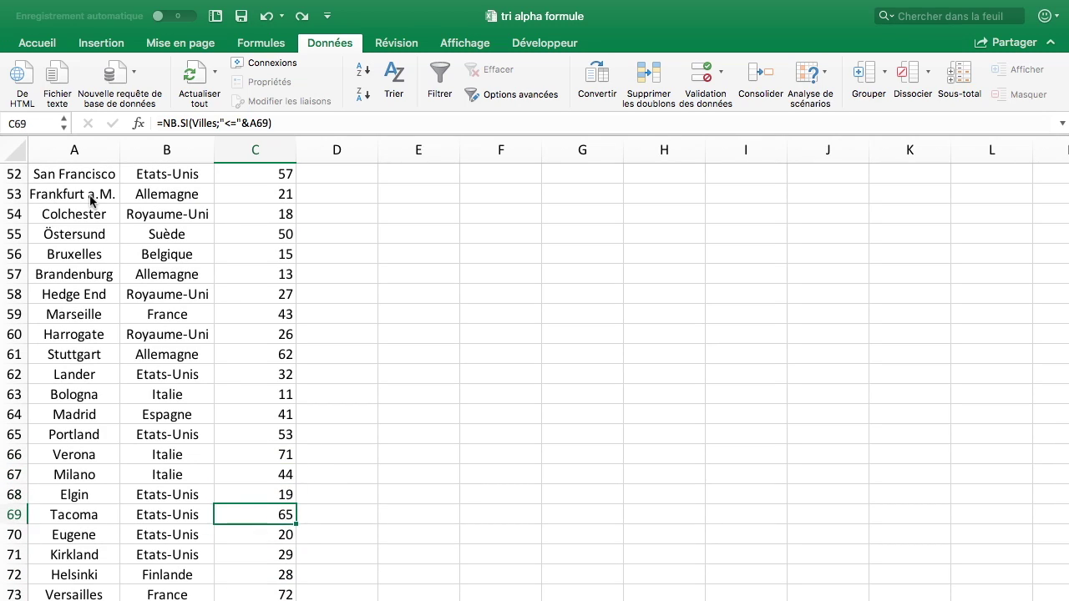
key("Up")
key("Up")
key("Up")
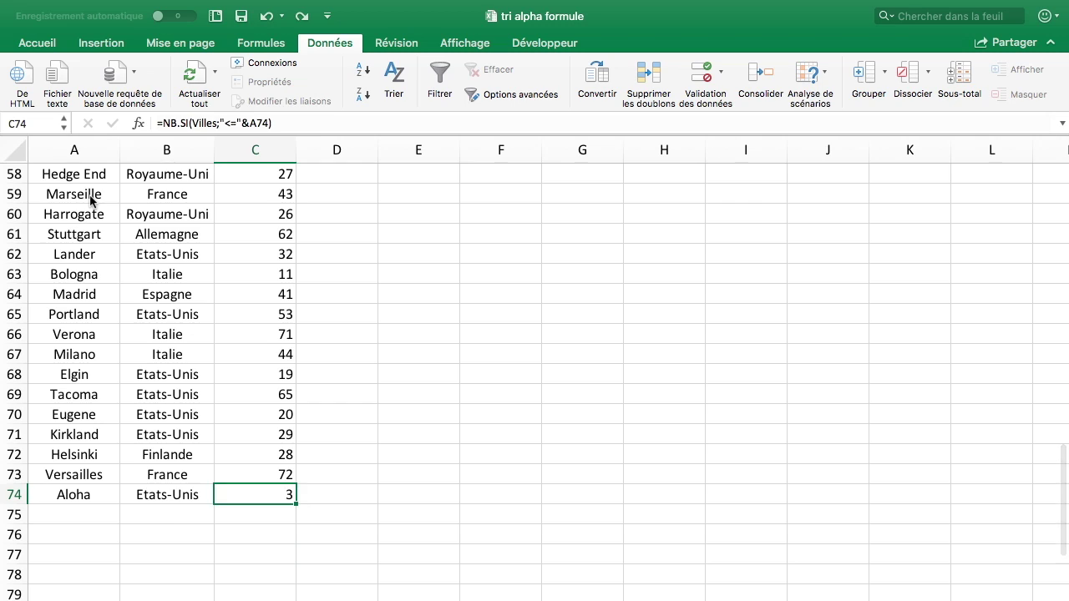
key("Left")
key("Left")
key("Right")
key("Right")
key("Up")
key("Up")
key("Up")
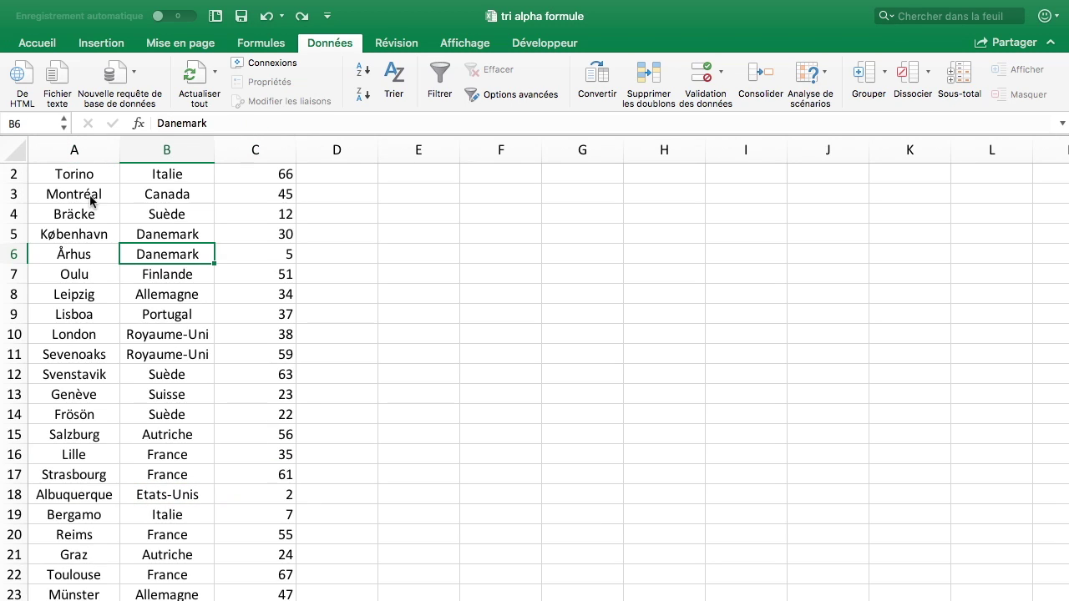
key("super+Up")
key("Right")
key("Right")
key("Right")
Step: Copy the headers in A1:B1 to E1:F1 and autofit the widths of columns E and F
left_click_drag(92, 177, 153, 175)
key("super+c")
left_click(437, 172)
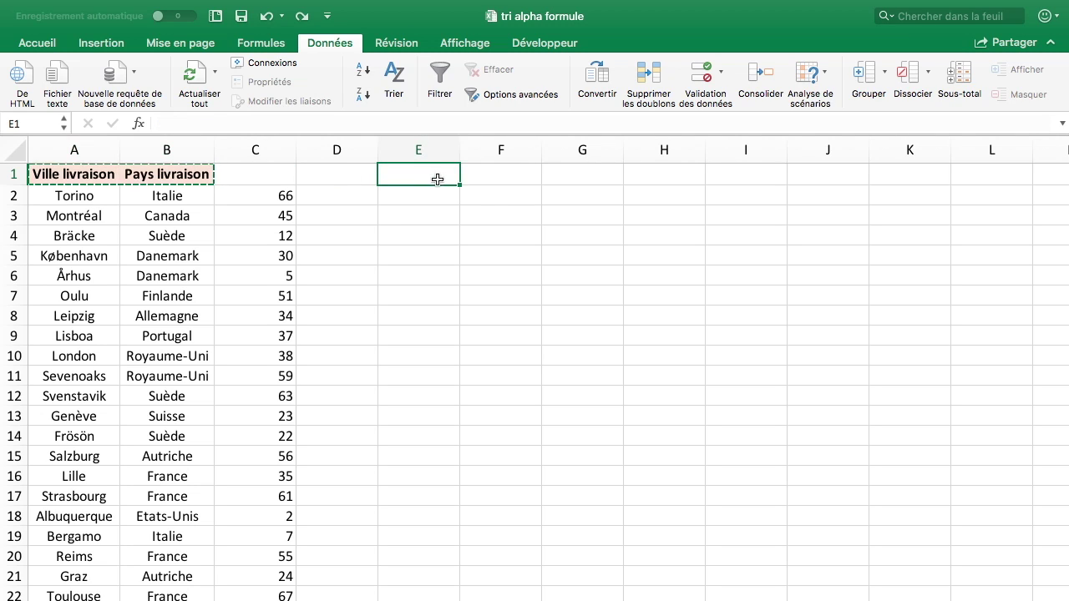
key("super+v")
left_click(457, 195)
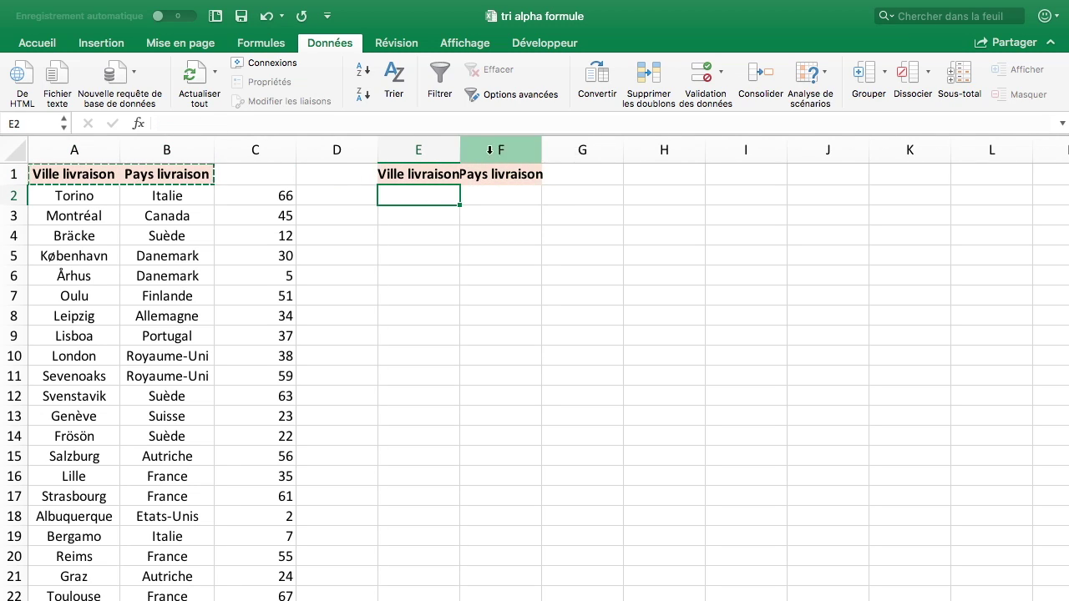
double_click(457, 149)
double_click(553, 150)
type("=")
key("Escape")
key("Left")
key("Left")
key("Left")
key("Left")
key("Right")
key("Right")
key("Right")
key("Right")
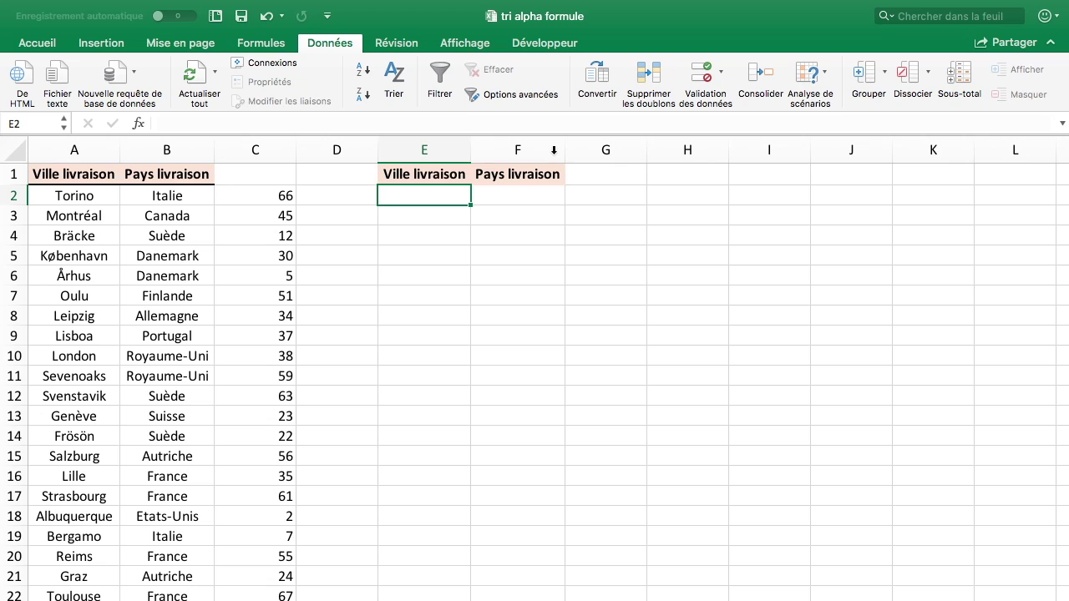
Step: Insert a blank column before the copied headers and enter 1 in E2 as the first rank number
left_click(367, 150)
right_click(372, 151)
left_click(427, 238)
left_click(492, 257)
left_click(444, 200)
type("1")
key("Return")
left_click(446, 203)
key("Tab")
type("=")
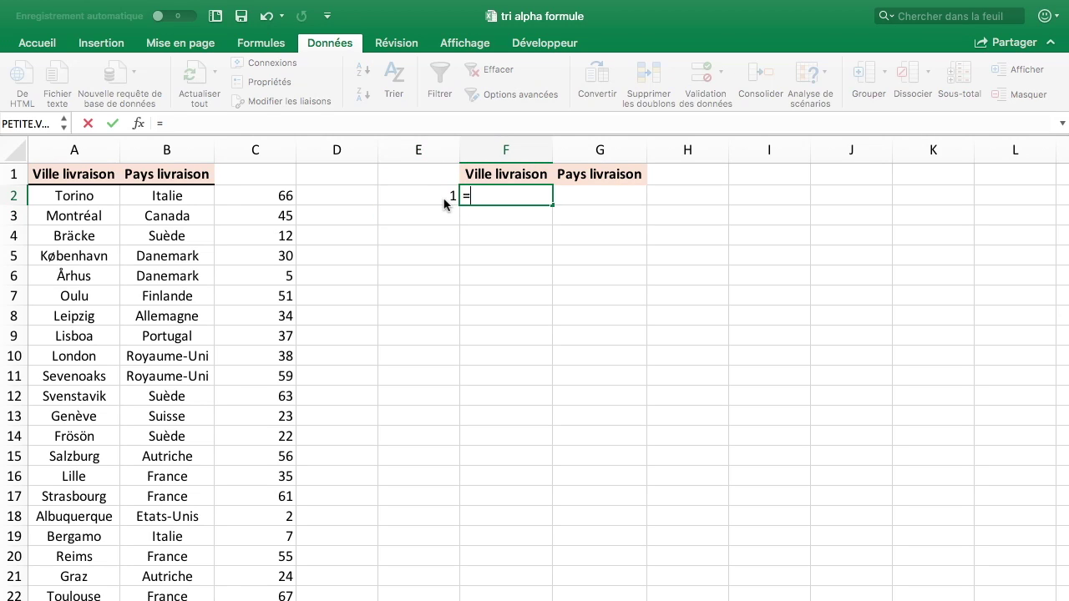
key("Escape")
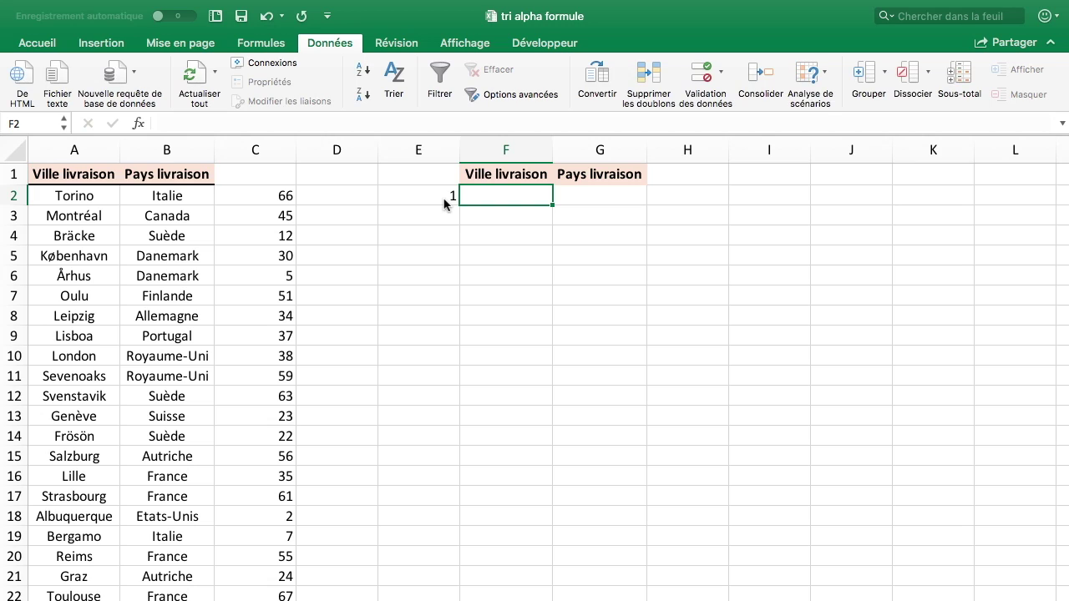
left_click(286, 197)
left_click(430, 198)
left_click_drag(251, 150, 51, 143)
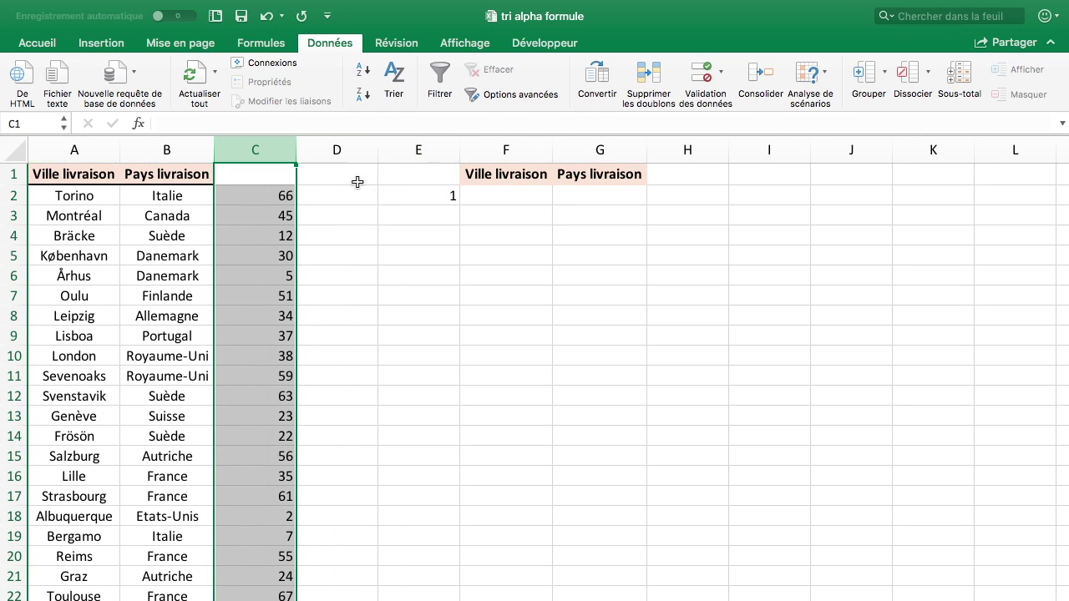
left_click(358, 294)
Step: Enter =INDEX(A:C;EQUIV(E2;C:C;0);1) in F2 to retrieve the city holding the rank given in E2
left_click(514, 202)
type("=index(")
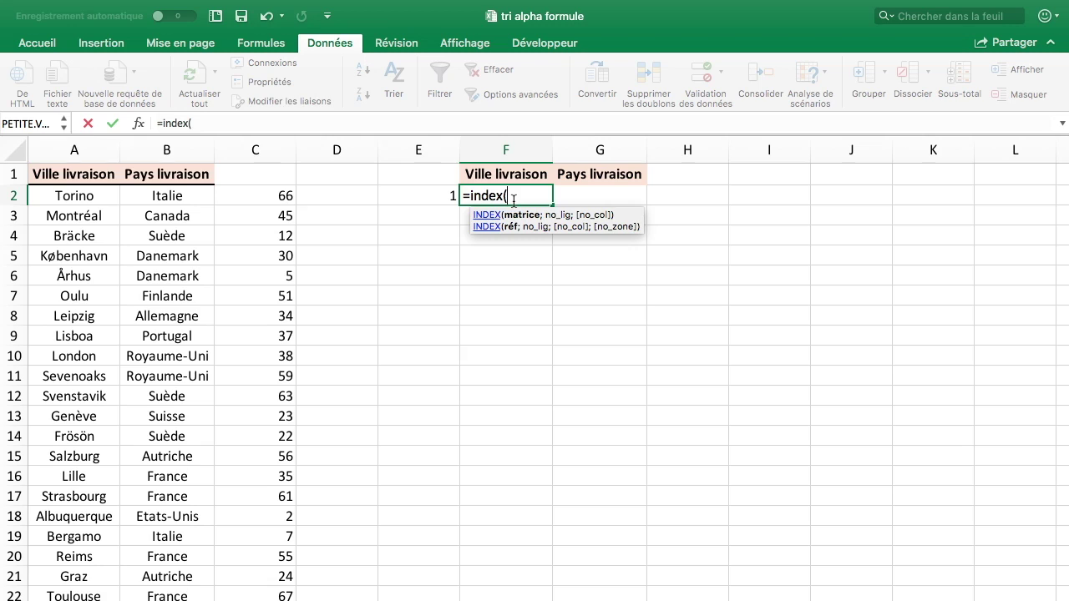
left_click_drag(75, 150, 236, 148)
type(";")
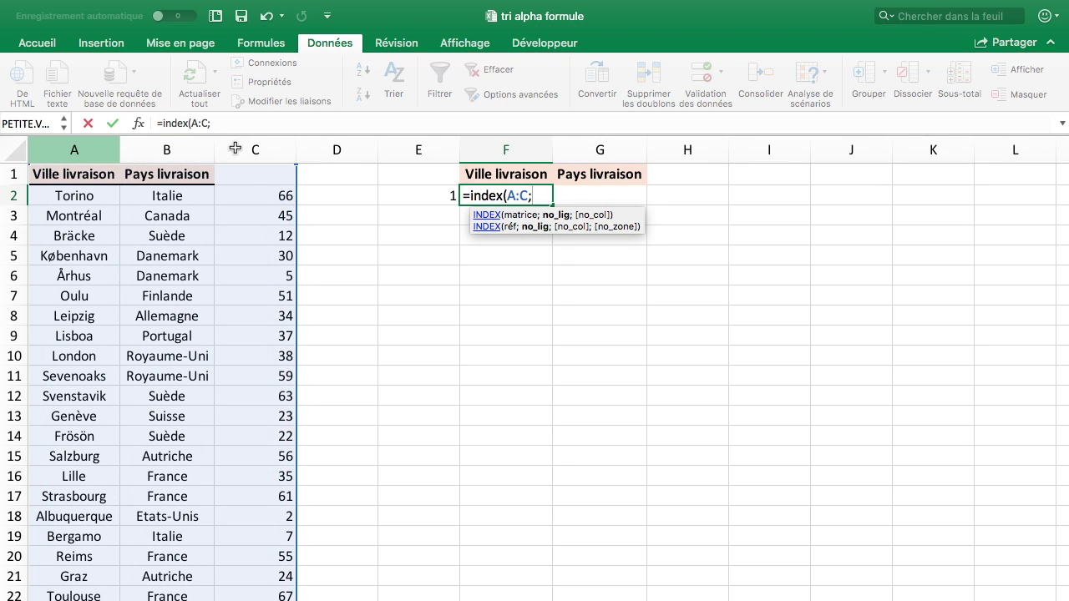
type("equiv(")
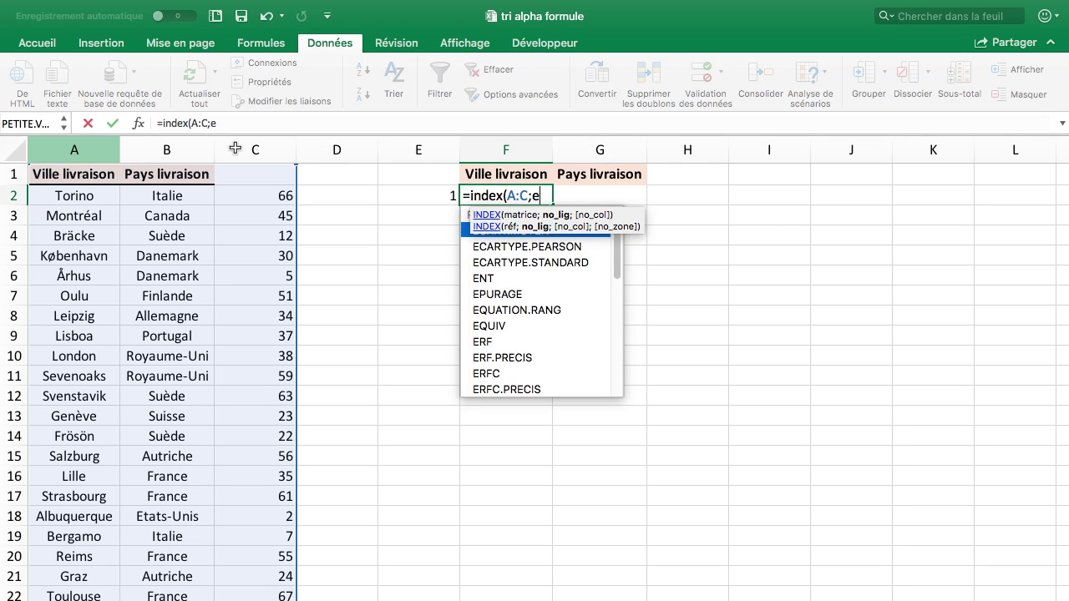
key("Left")
type(";")
left_click(247, 149)
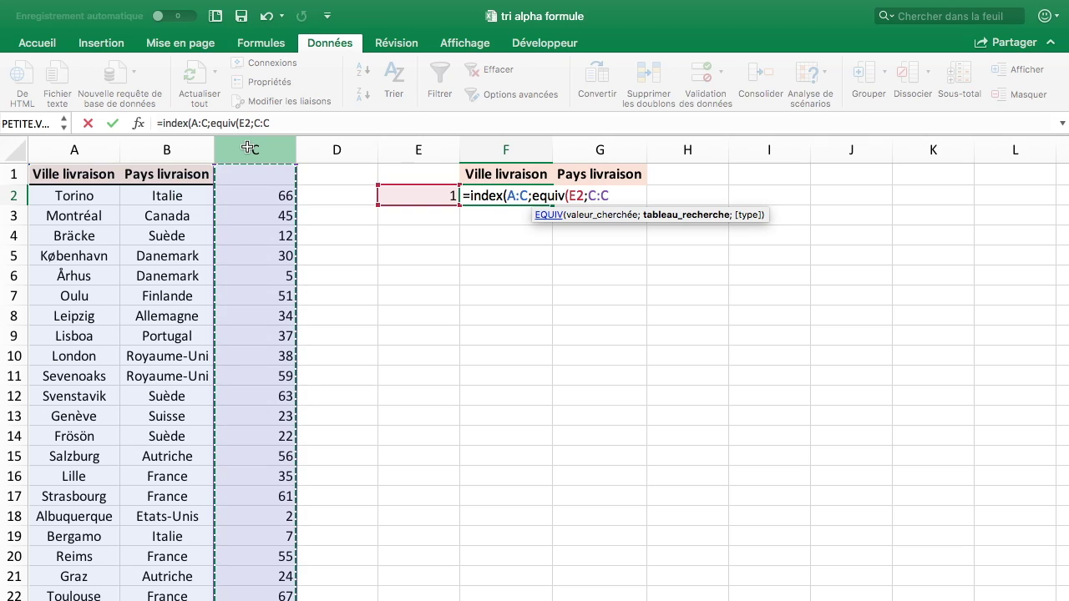
type(";0)")
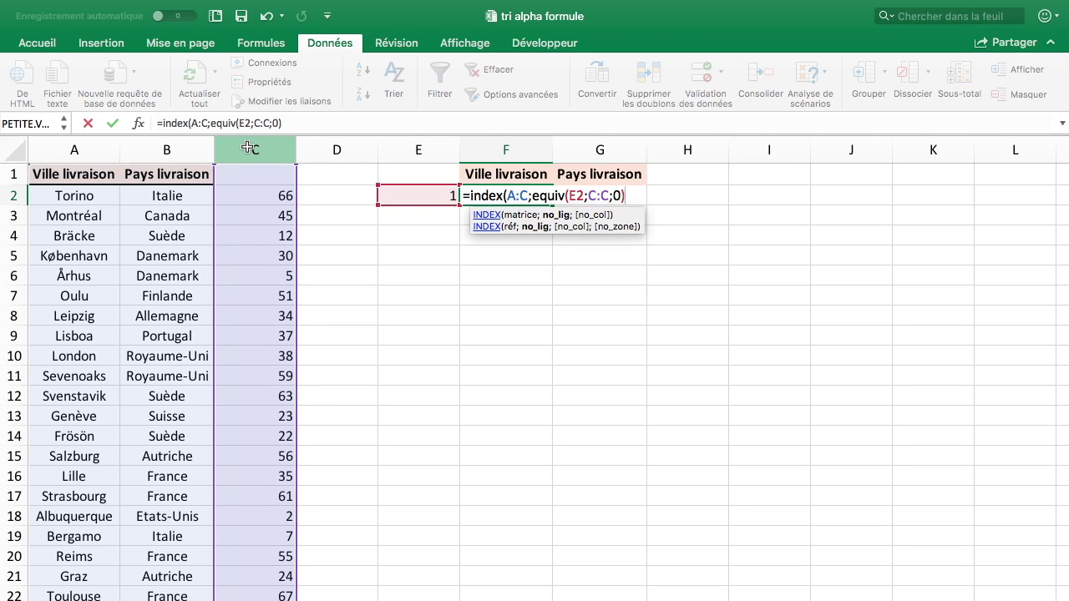
type(";")
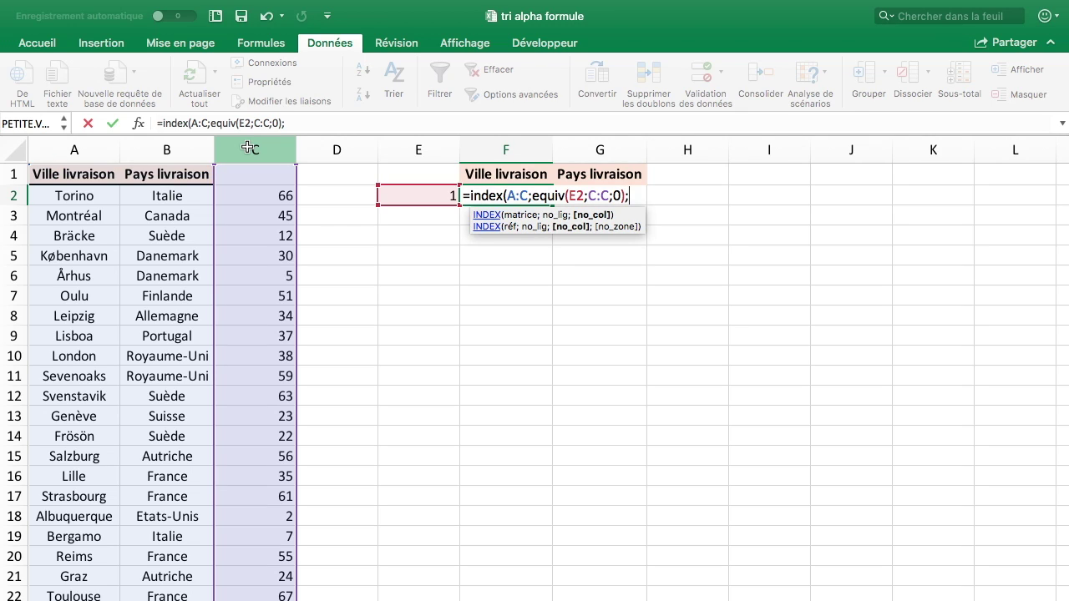
key("Return")
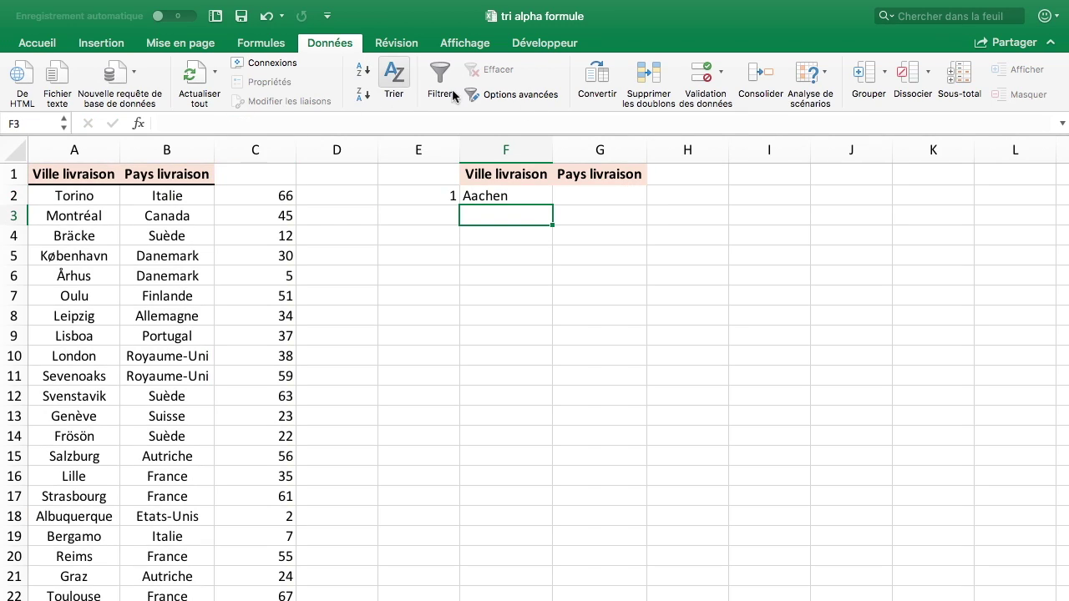
left_click(472, 198)
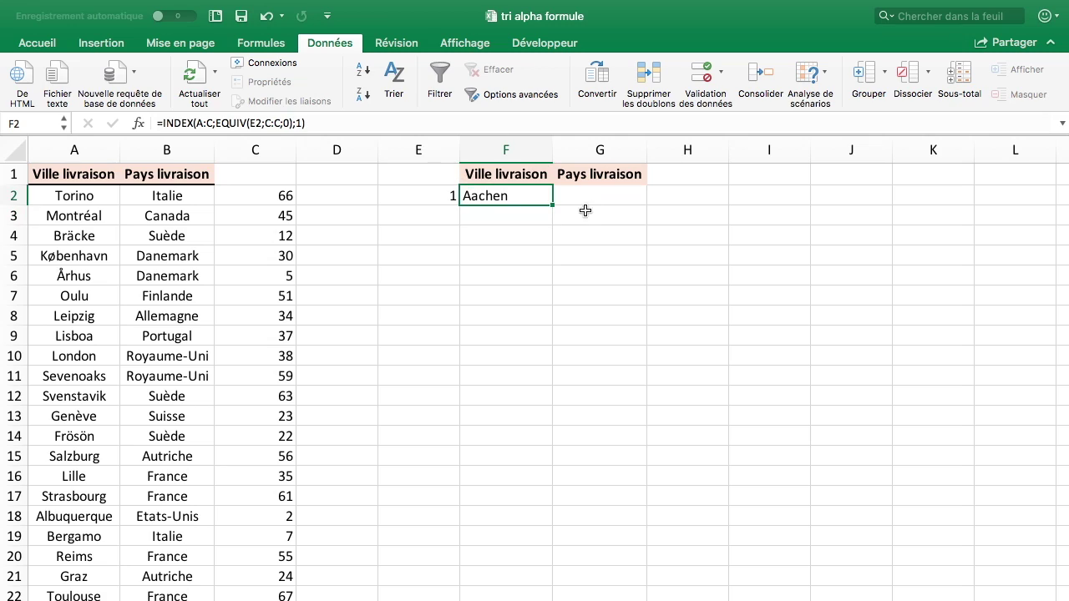
Step: Enter 2 in E3 and extend the number series down to 9 in E10
left_click(430, 201)
left_click(430, 214)
type("2")
key("Return")
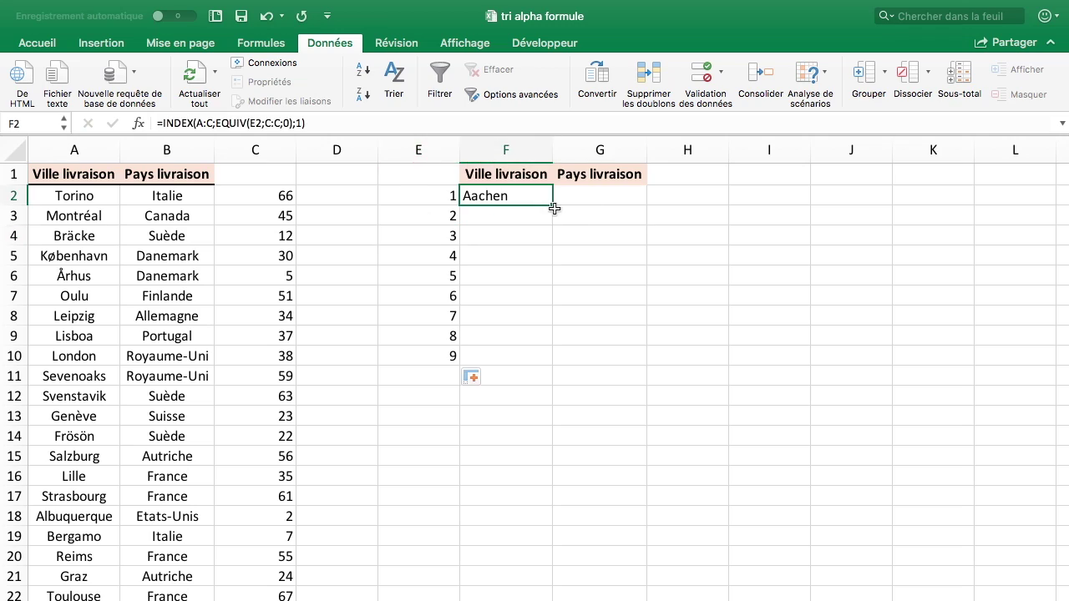
Step: Fill the city lookup formula from F2 down to F10
left_click(555, 211)
left_click(543, 199)
double_click(551, 205)
left_click(651, 314)
Step: Replace the E2 lookup value in F2's formula with LIGNE()-LIGNE($F$1) so the rank derives from the row number
left_click(505, 196)
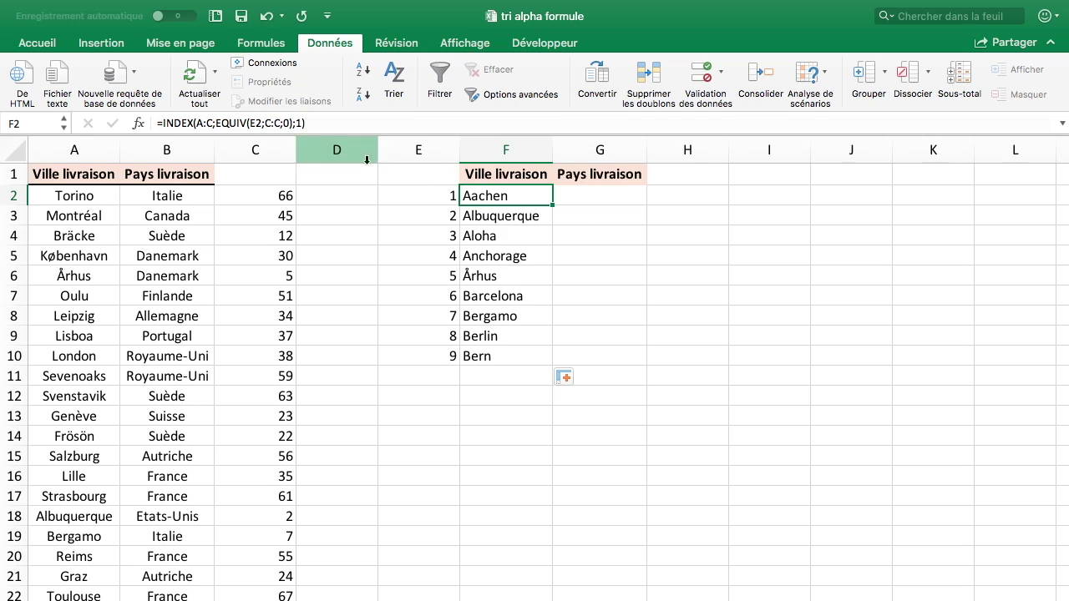
double_click(491, 195)
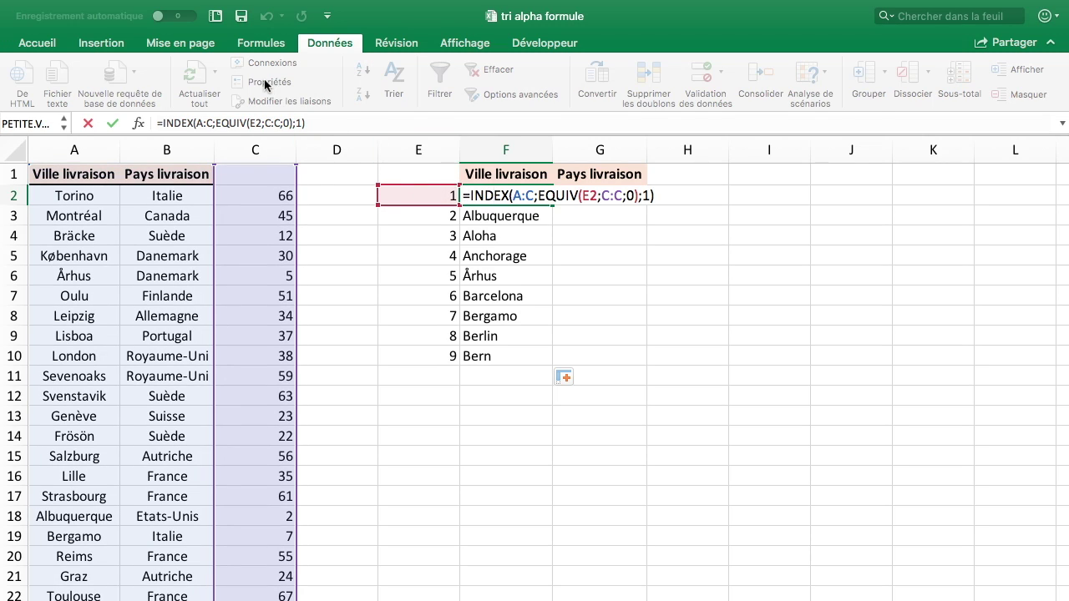
left_click(260, 123)
key("BackSpace")
key("BackSpace")
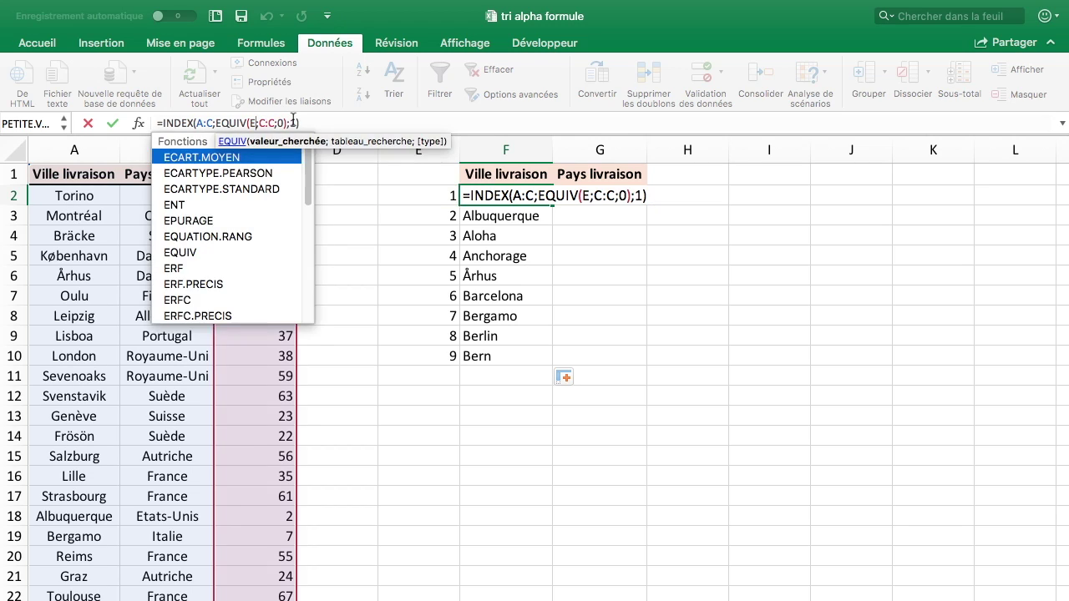
type("ligne()")
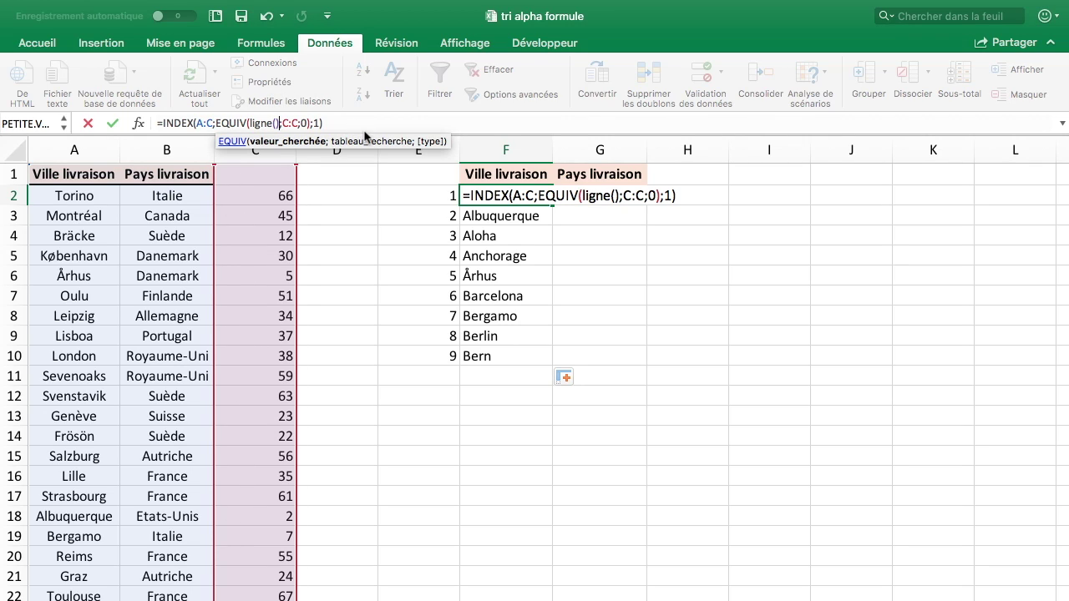
type("-")
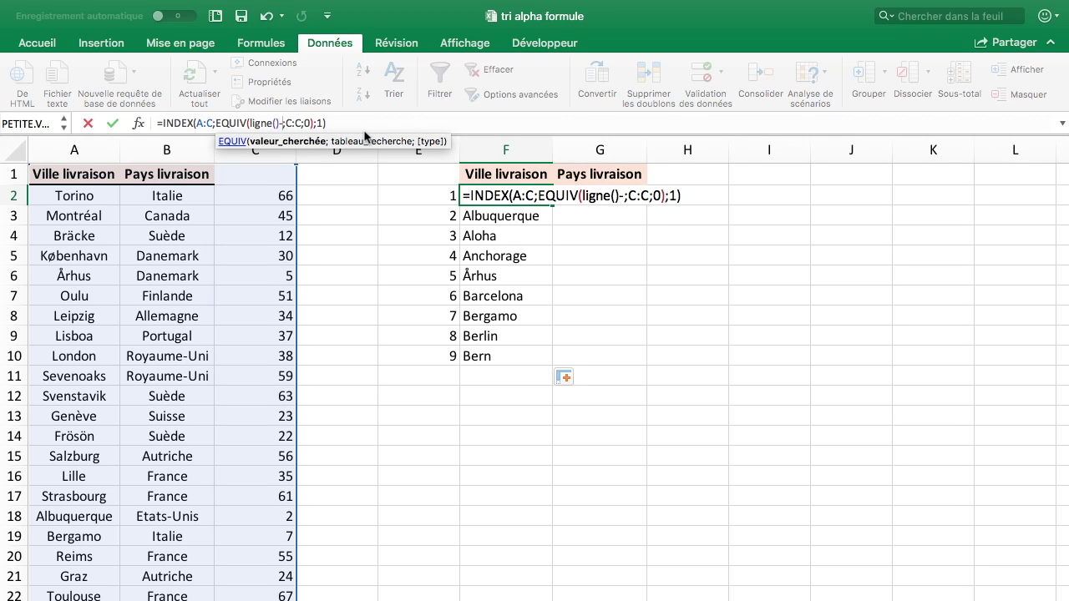
type("ligne")
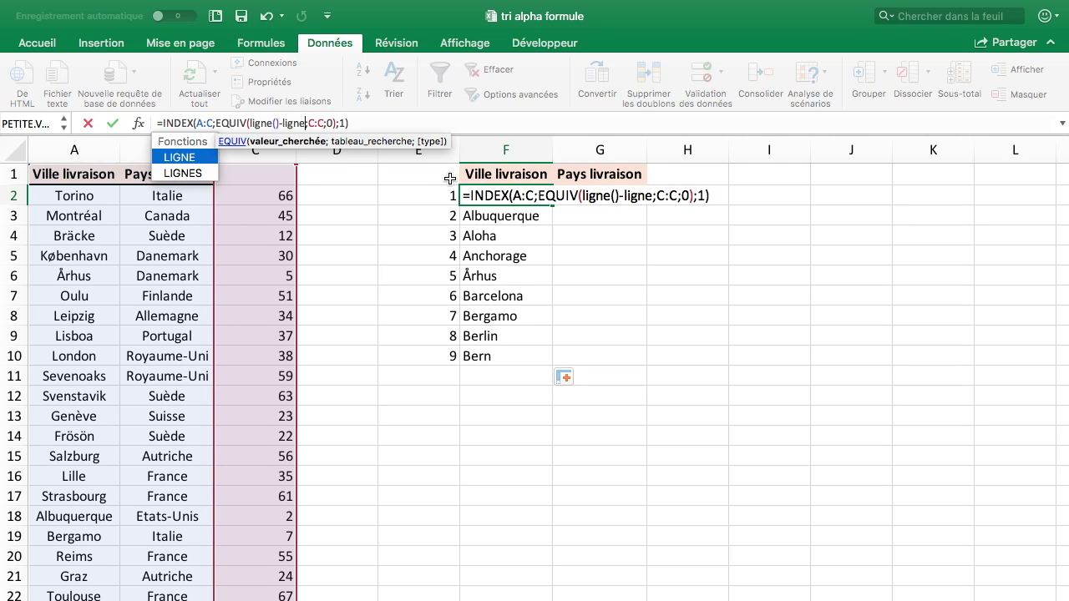
type("(")
left_click(493, 172)
type(")")
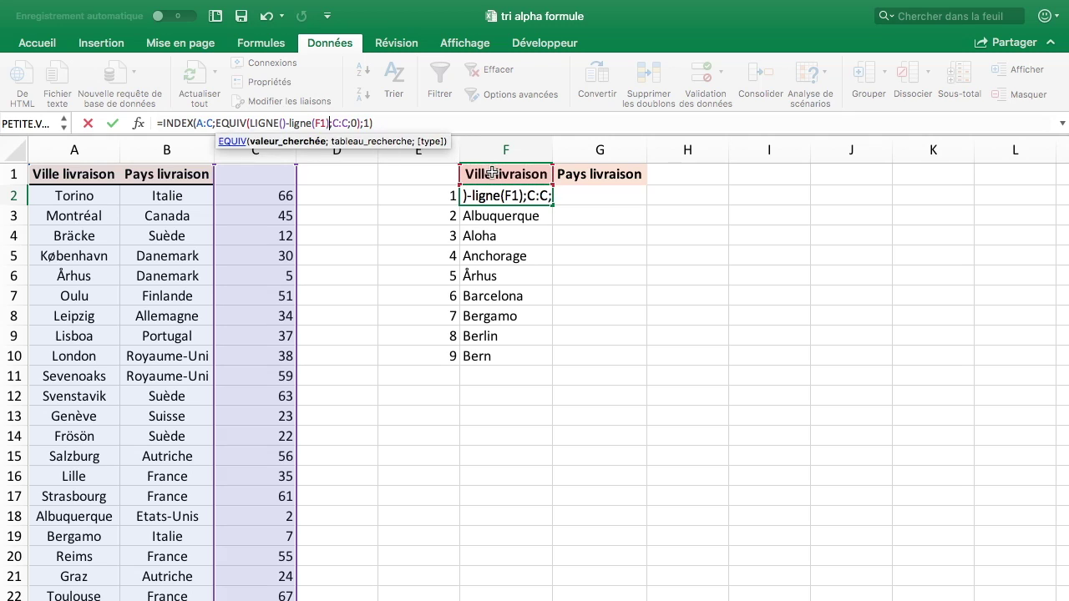
key("F4")
key("Return")
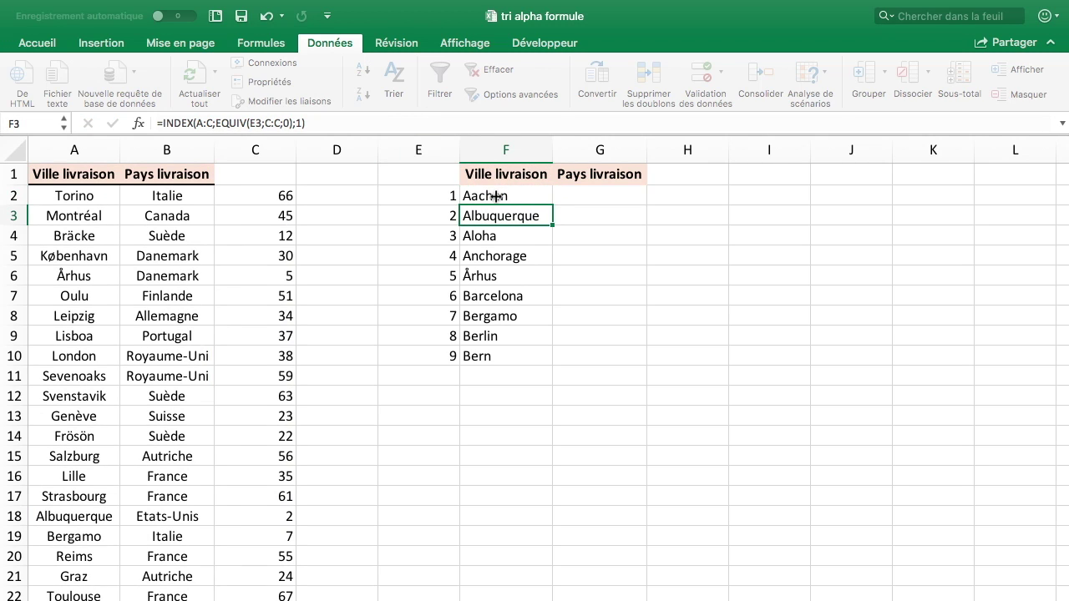
Step: Fill the modified LIGNE-based formula from F2 down to F10
left_click(535, 199)
double_click(552, 205)
left_click(565, 237)
Step: Center the rank numbers and city names in E2:F10 horizontally
left_click(435, 203)
left_click_drag(443, 242, 615, 239)
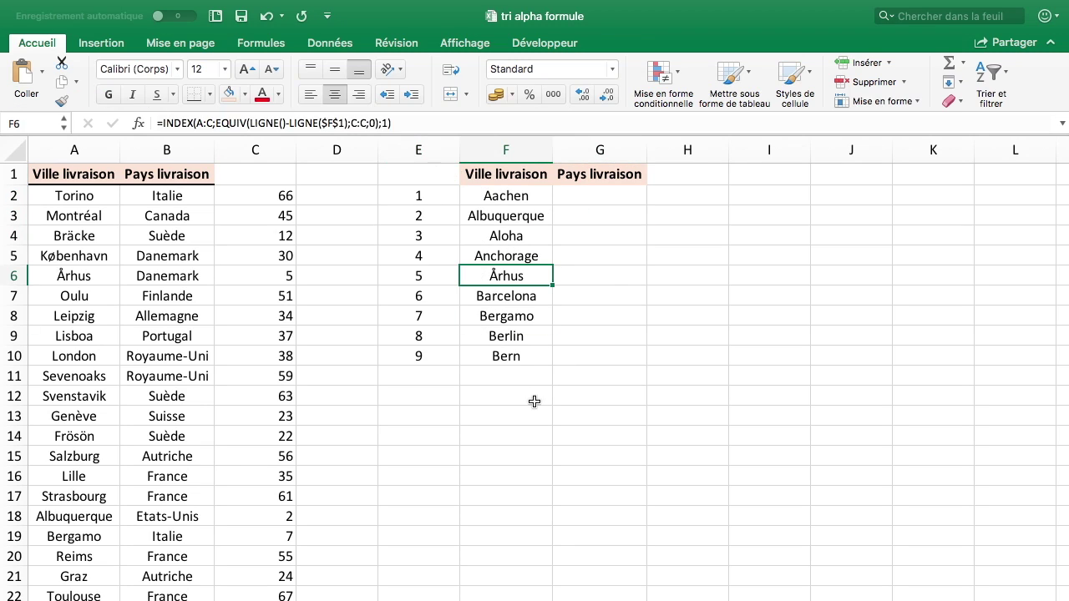
left_click(535, 401)
left_click(539, 358)
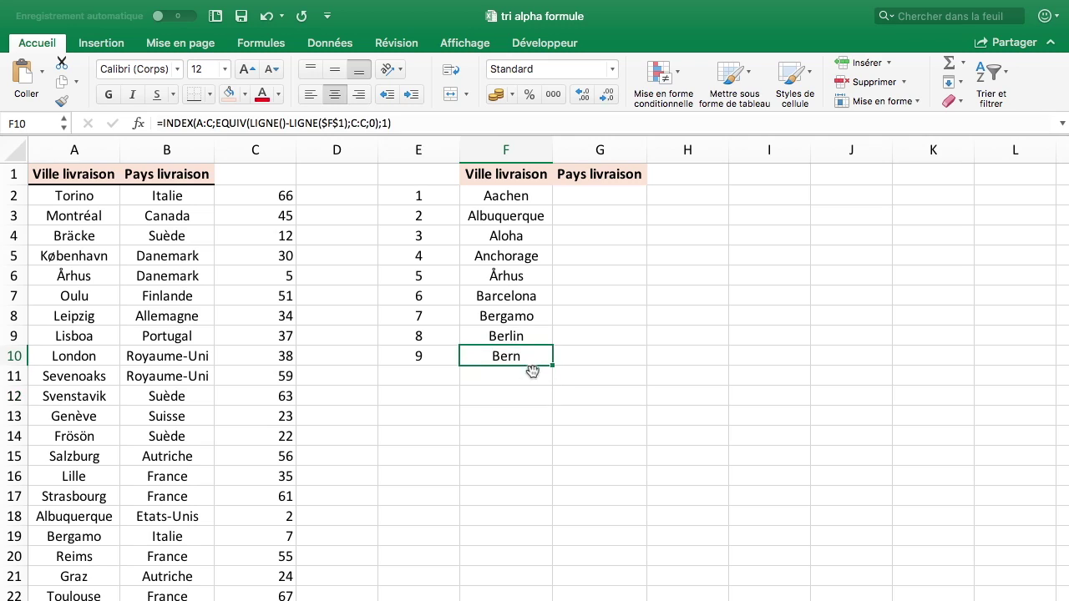
scroll(535, 359, "down", 1)
scroll(558, 349, "up", 1)
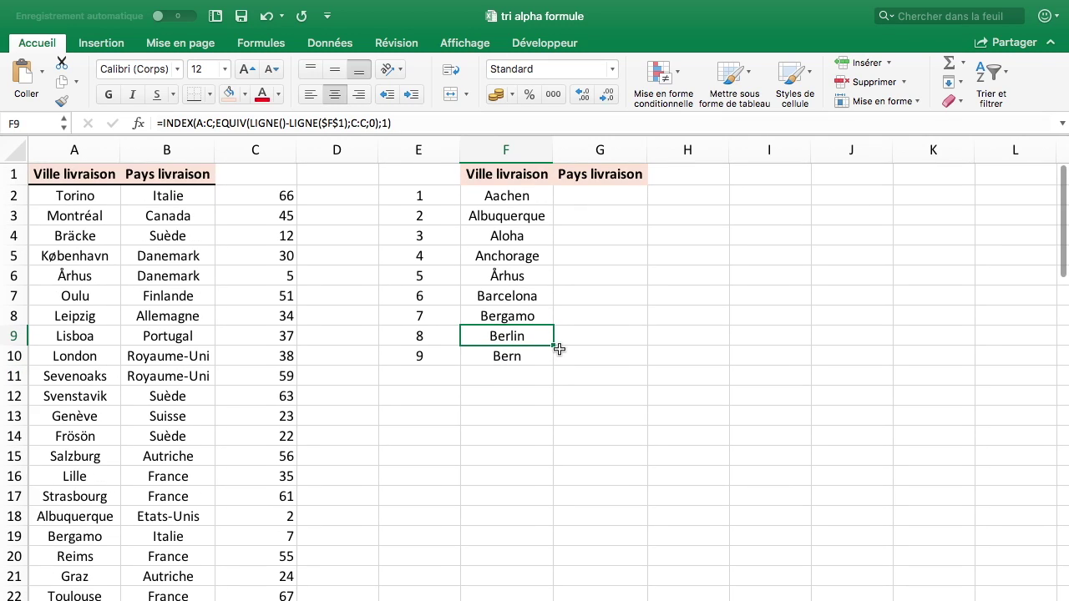
left_click(603, 193)
left_click(531, 199)
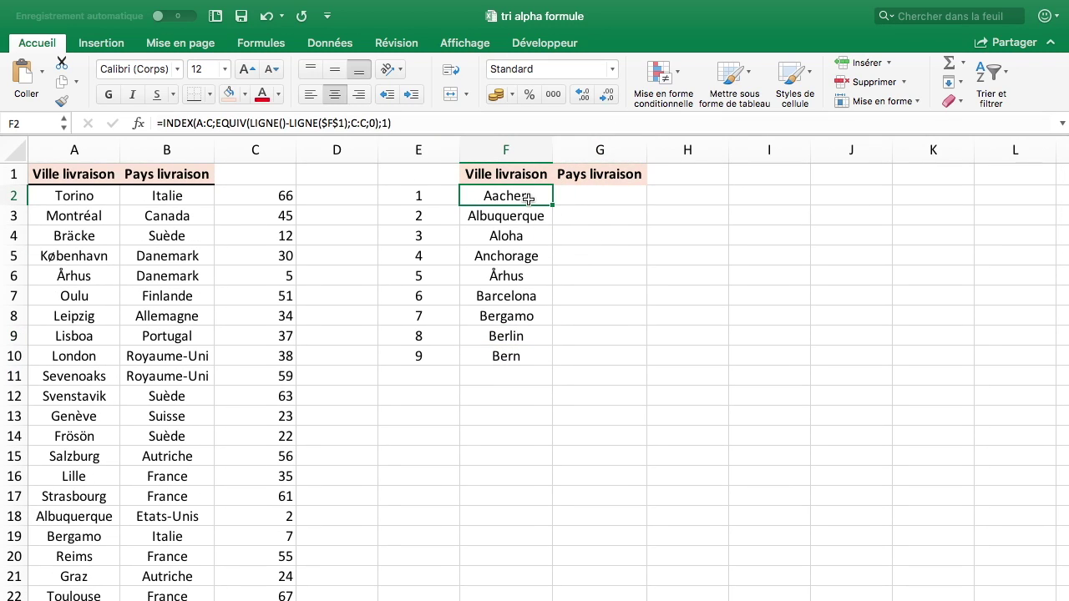
left_click_drag(432, 123, 77, 118)
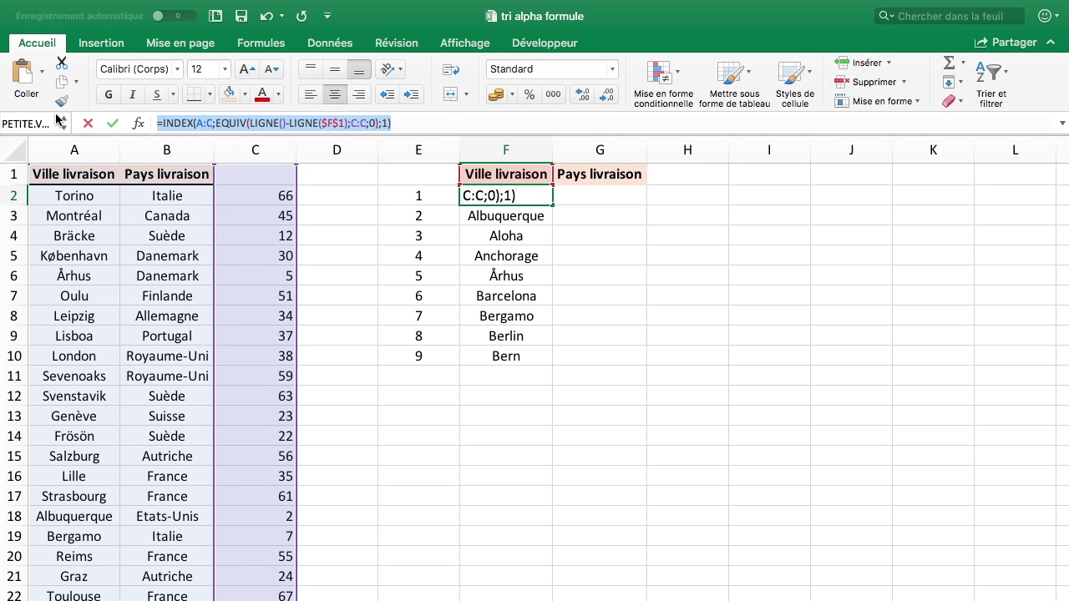
key("Escape")
left_click(616, 200)
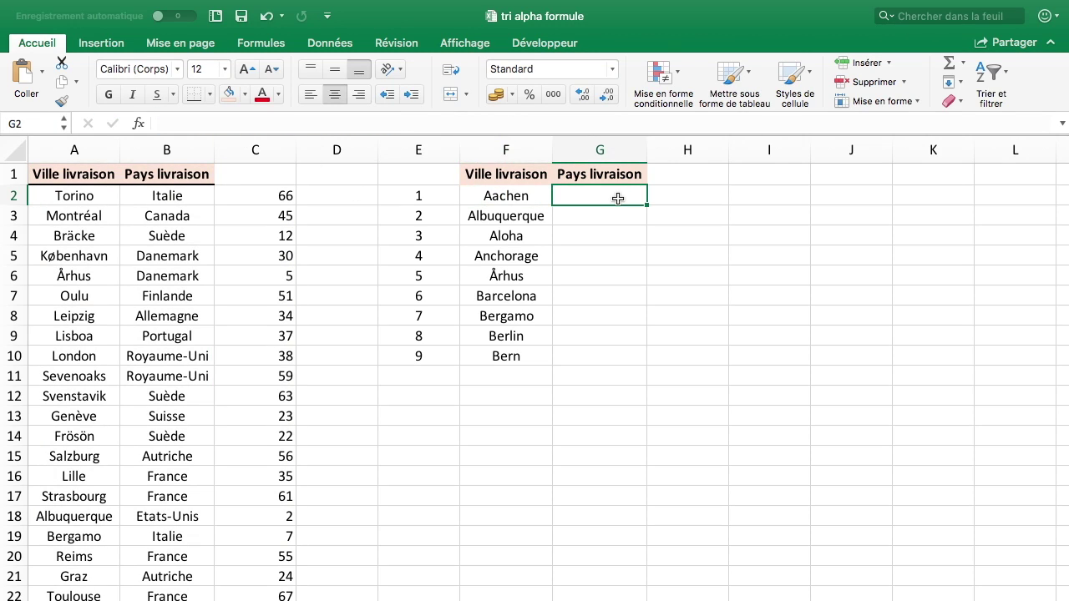
Step: Copy the complete city lookup formula from F2 into G2 under Pays livraison
left_click(539, 196)
left_click_drag(413, 123, 2, 64)
key("super+c")
key("Tab")
left_click(407, 126)
key("super+v")
Step: Set the INDEX column number in G2's formula to 2 so it returns the country
left_click(228, 123)
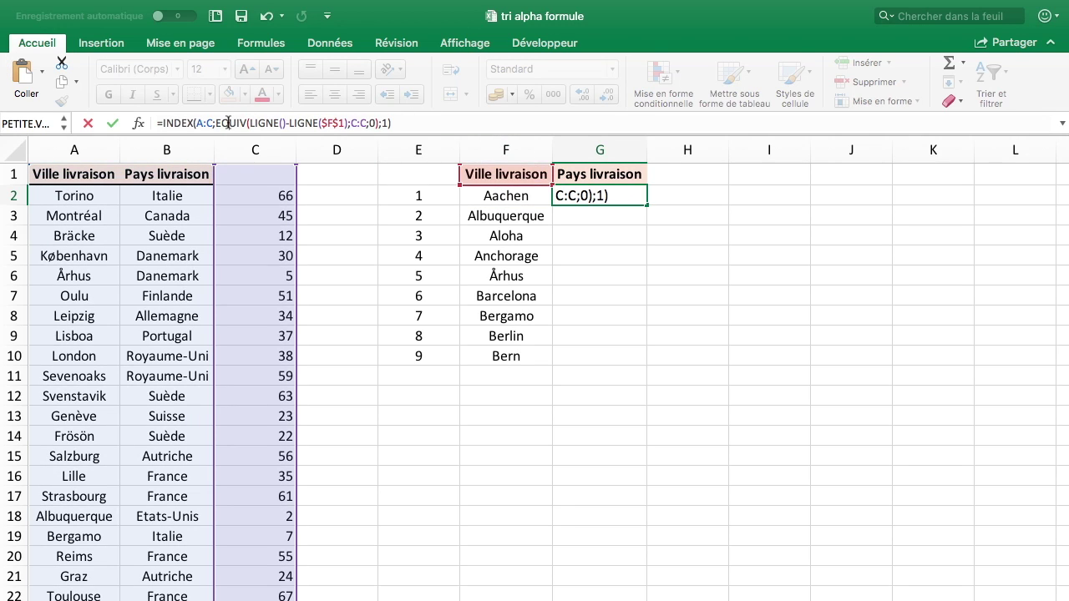
left_click(386, 125)
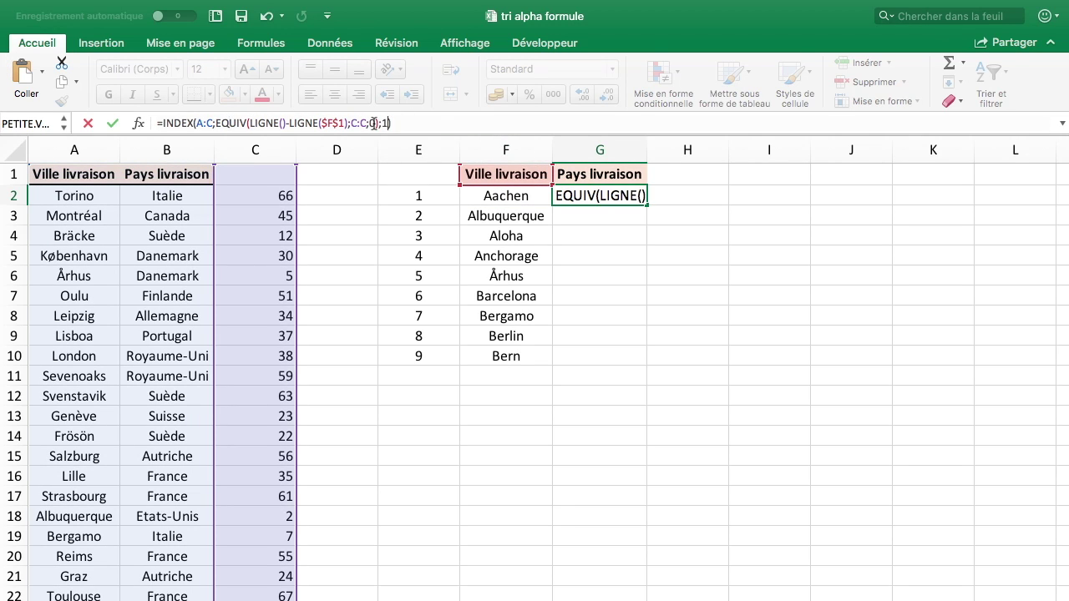
key("BackSpace")
type("2")
key("Return")
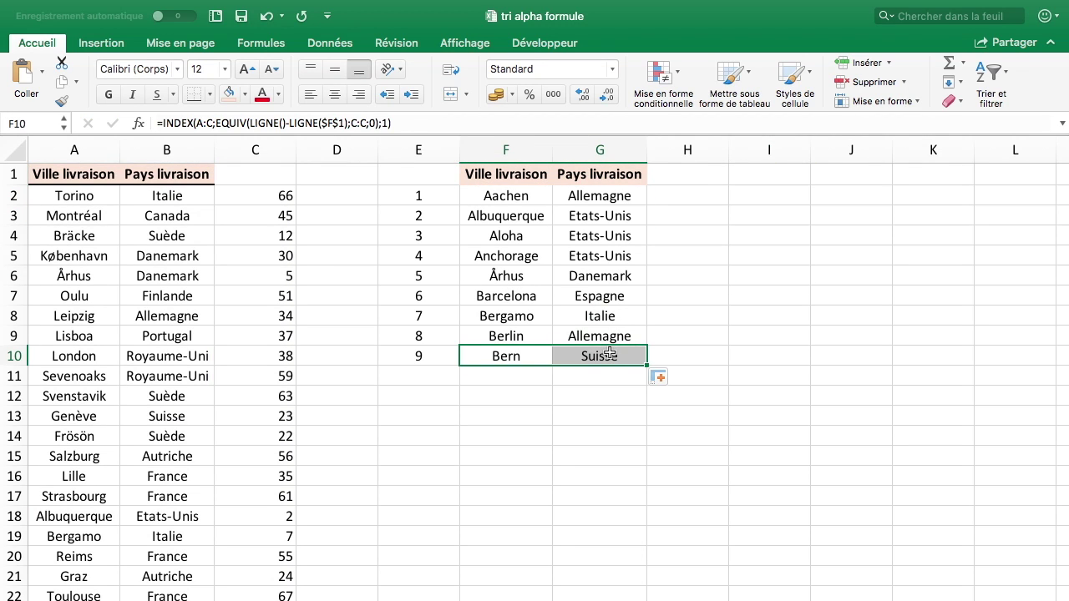
Step: Extend the city and country formulas from F10:G10 down to row 74
key("super+c")
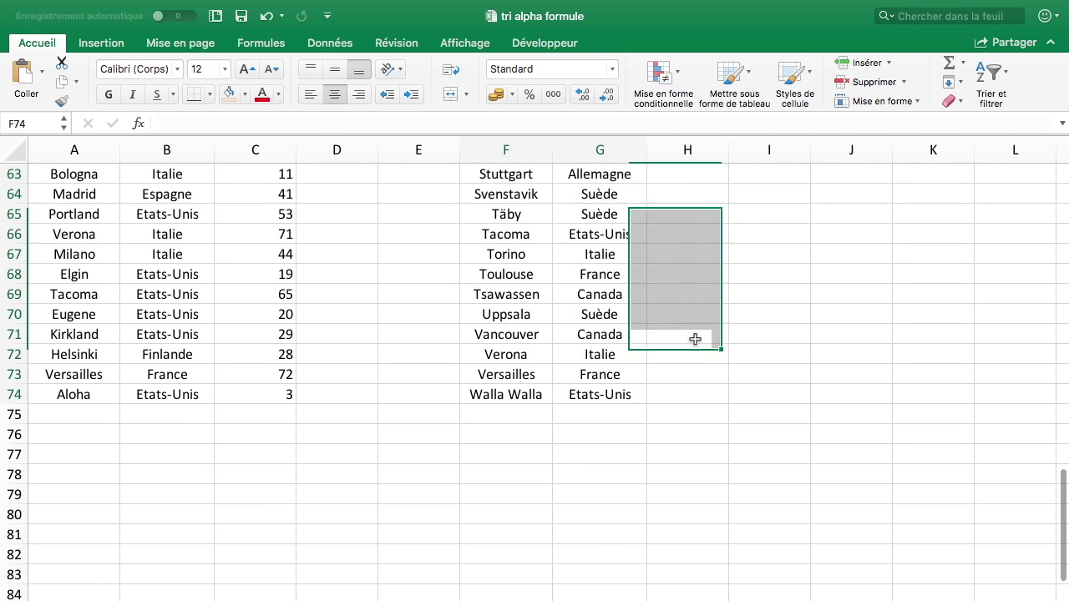
left_click(689, 336)
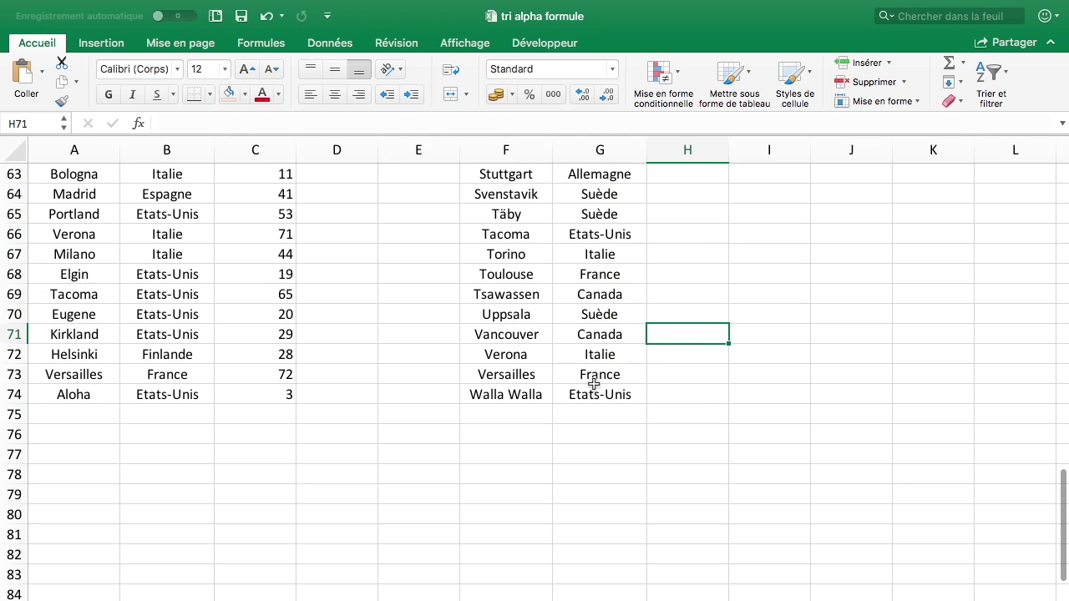
Step: Check the last rows of the sorted city and country list around row 74
scroll(589, 373, "up", 7)
scroll(597, 385, "down", 3)
scroll(596, 385, "down", 2)
left_click(522, 575)
key("Up")
key("Up")
key("Up")
key("Up")
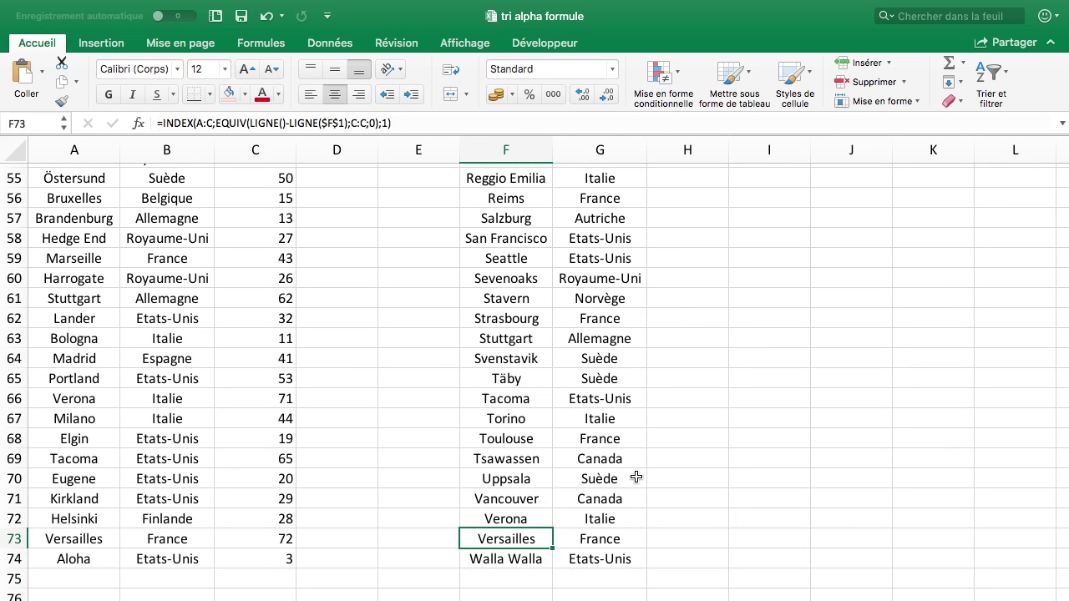
key("Down")
key("Down")
key("Down")
key("Right")
key("Left")
Step: Review row 2 from the source columns and rank formula to the sorted city and country lookups
key("ctrl+Up")
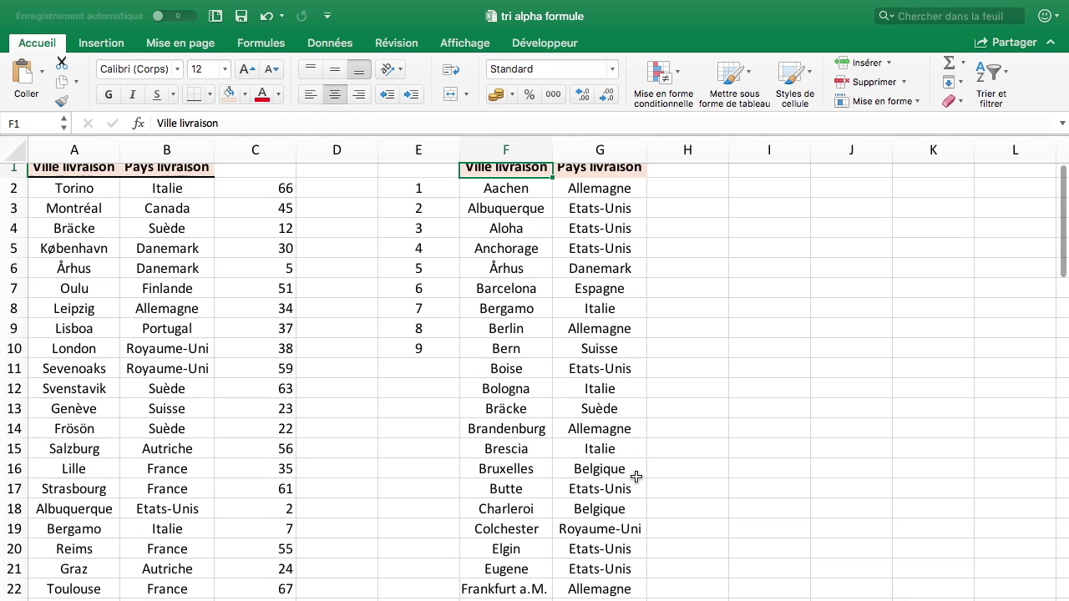
key("Down")
key("Up")
key("Down")
key("Left")
key("Left")
key("Left")
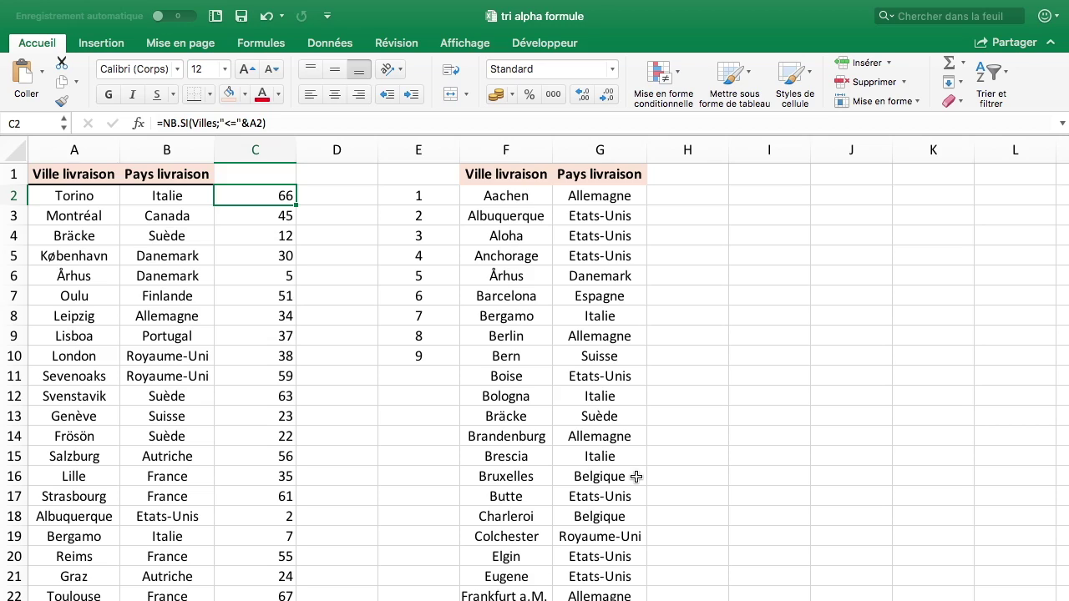
key("Left")
key("Left")
key("Right")
key("Right")
key("Right")
key("Right")
key("Right")
key("Right")
key("Right")
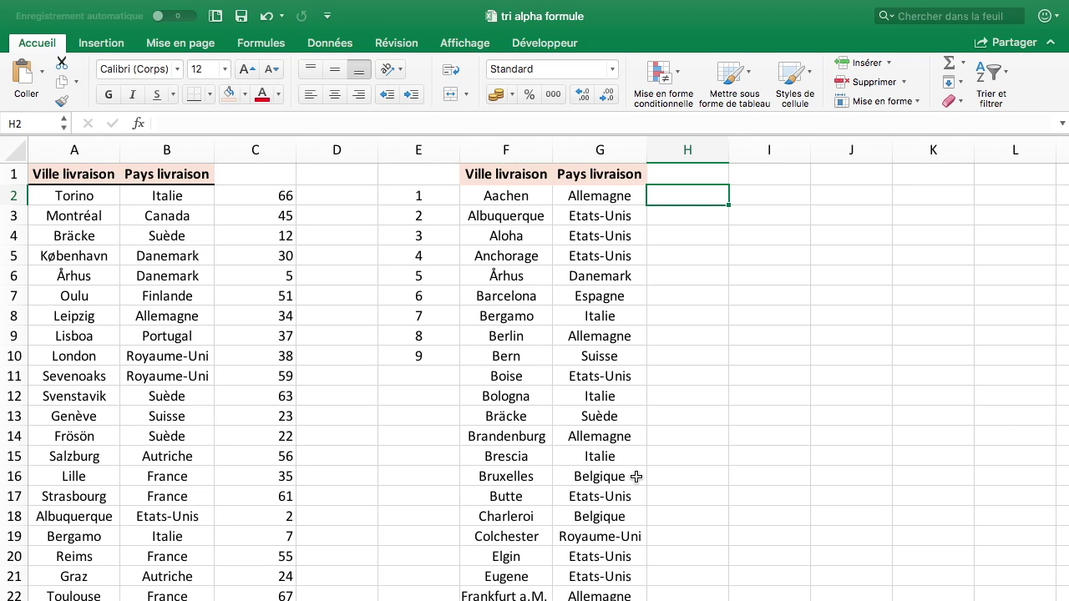
key("Left")
key("Left")
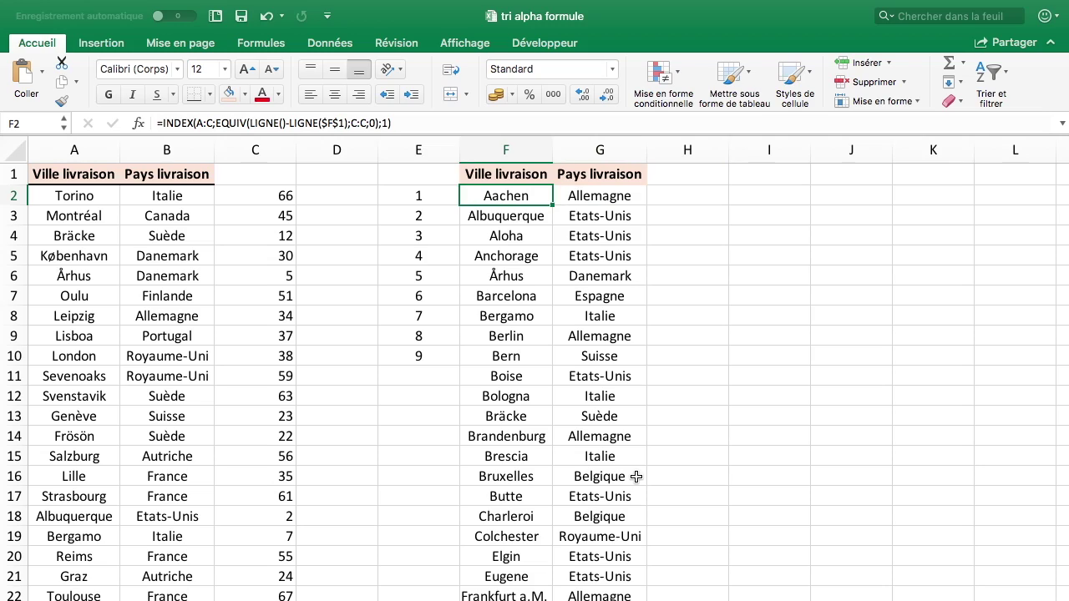